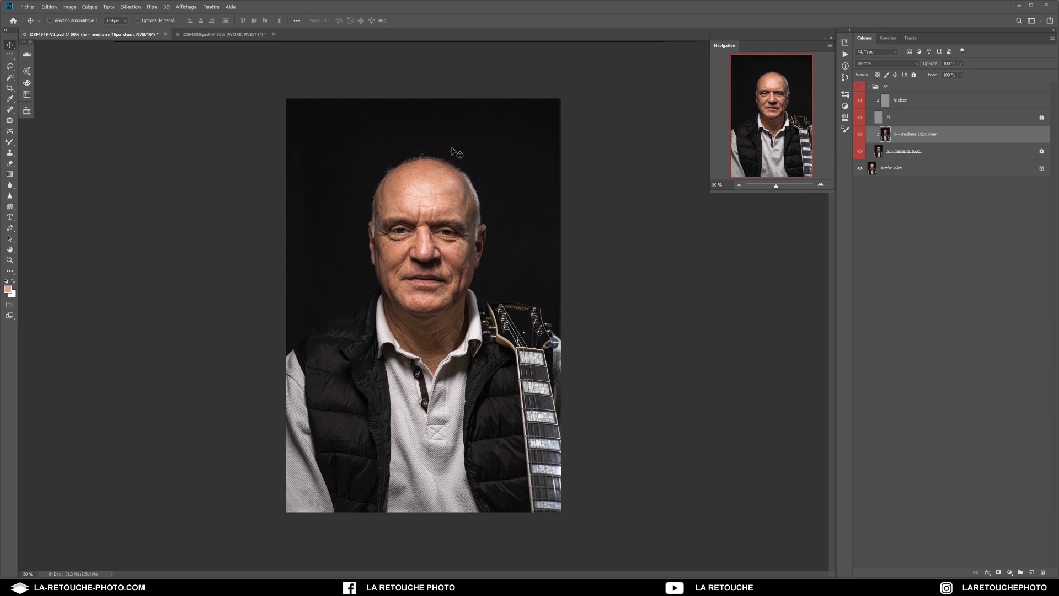
Add a layer named "lo - bright" above "lo - mediane 16px clean" and clip it to the low-frequency layers below.
{"action": "left_click", "coordinate": [822, 185]}
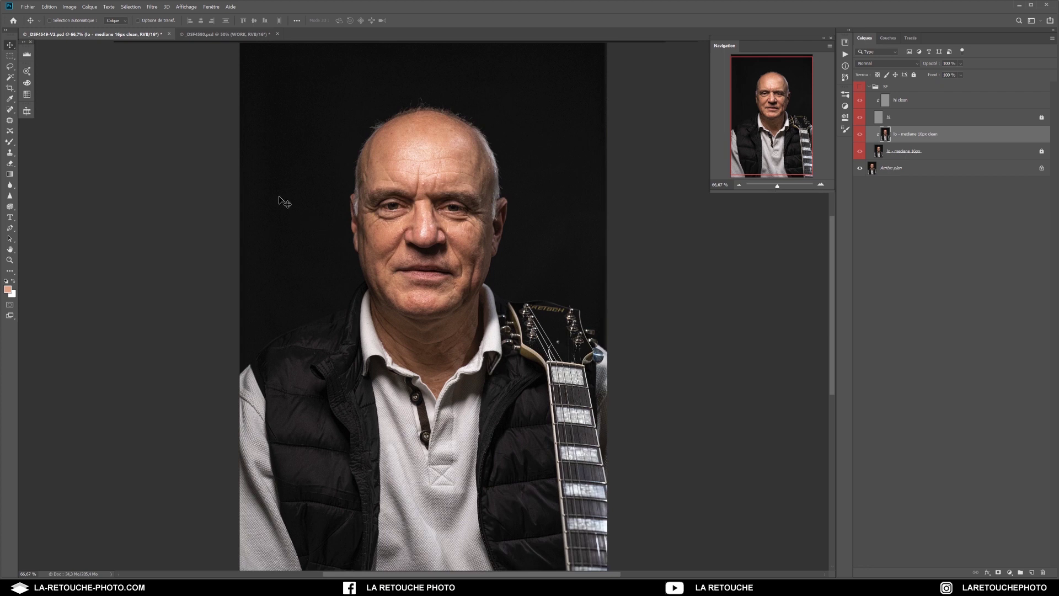
{"action": "key", "text": "b"}
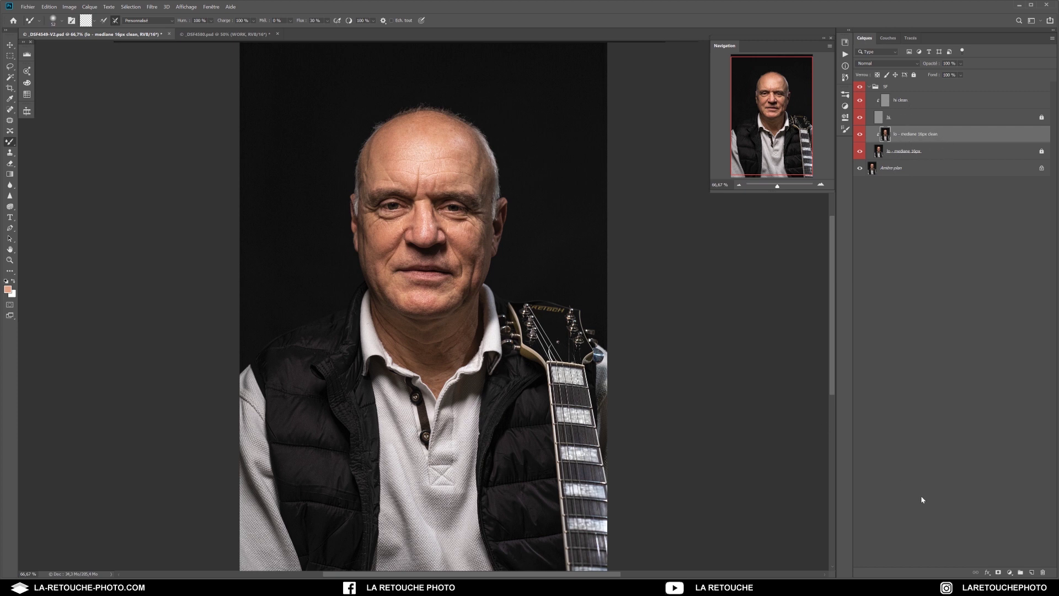
{"action": "left_click", "coordinate": [1030, 574]}
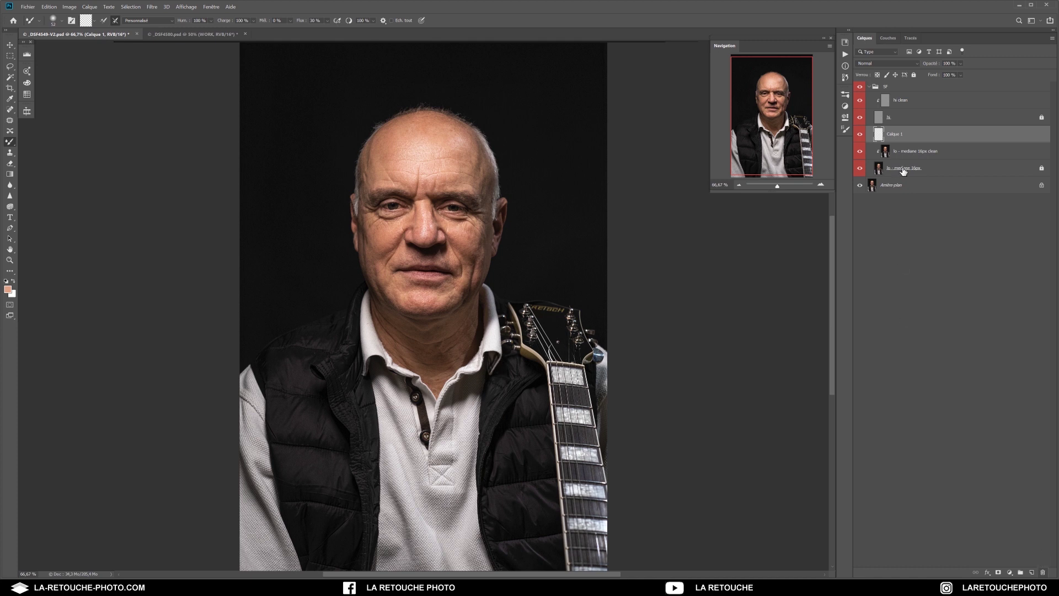
{"action": "double_click", "coordinate": [895, 135]}
{"action": "type", "text": "lo"}
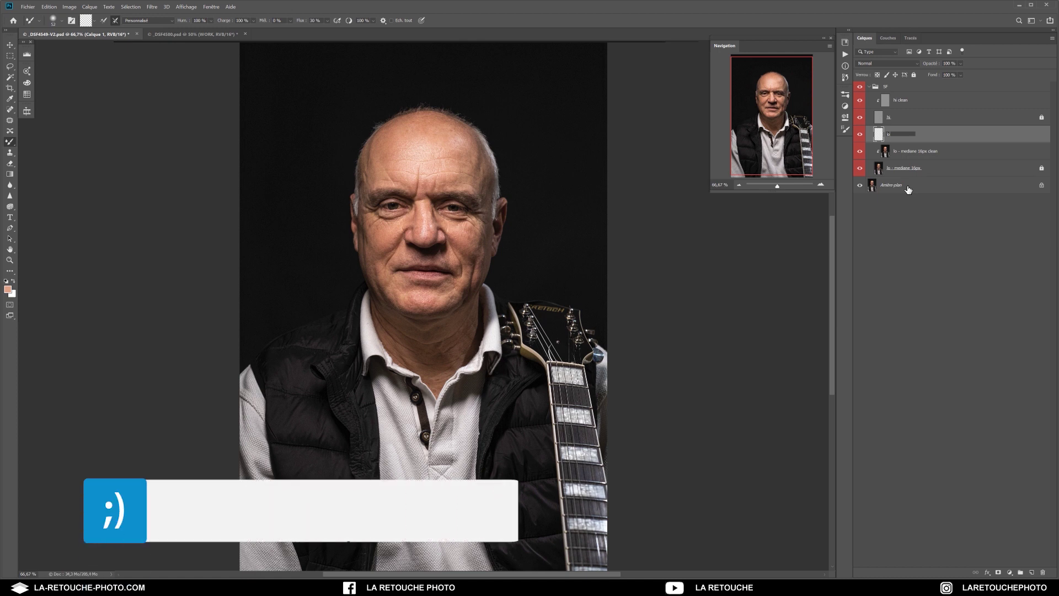
{"action": "type", "text": " - bright"}
{"action": "key", "text": "Return"}
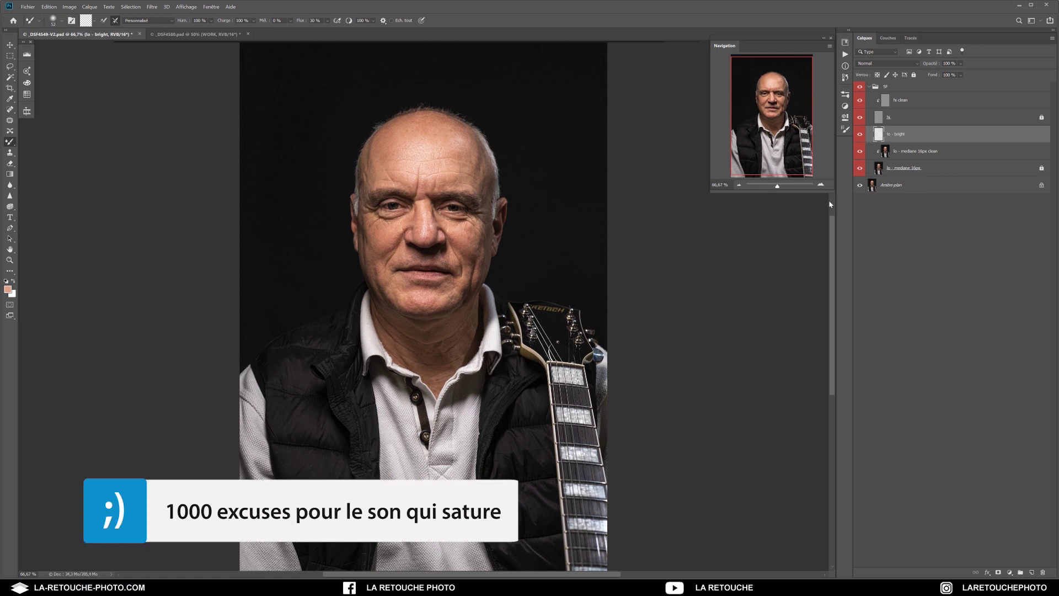
{"action": "left_click", "coordinate": [886, 141], "text": "alt"}
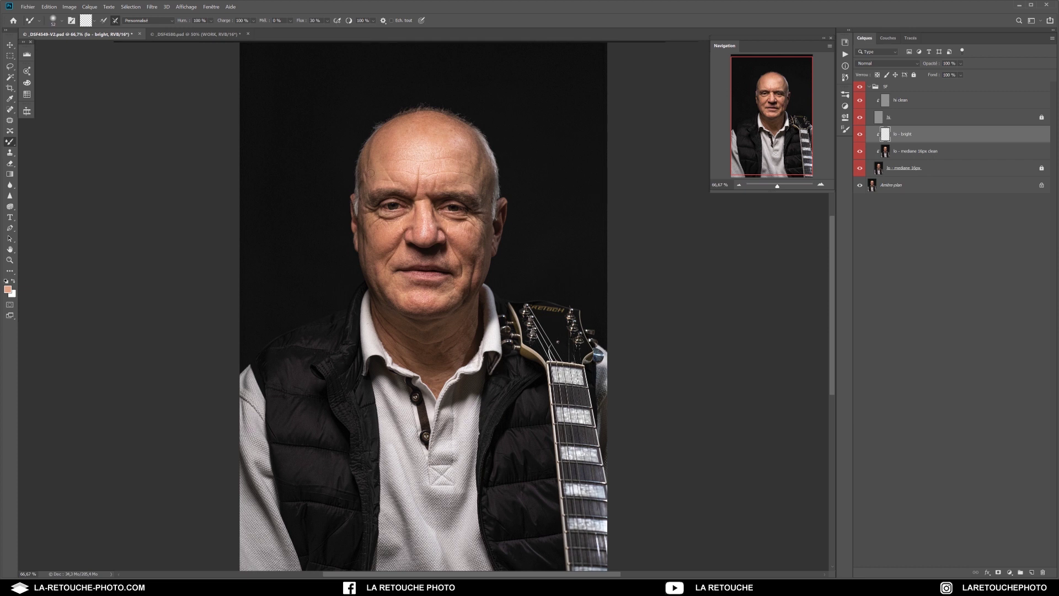
Activate the regular Brush, hide the high-frequency layer, and set the "lo - bright" layer's blend mode to Obscurcir.
{"action": "key", "text": "shift+b"}
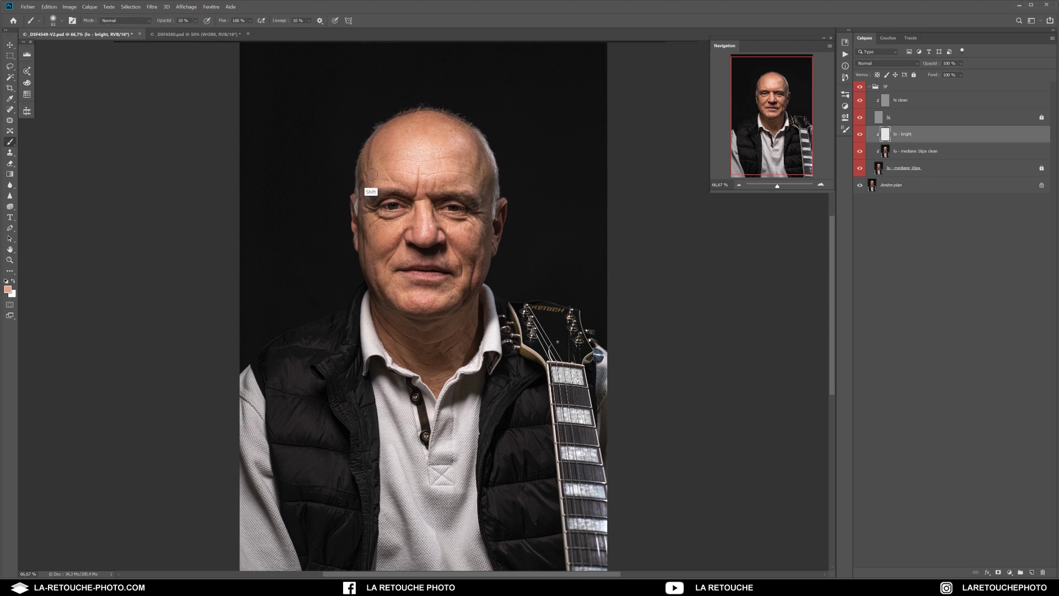
{"action": "left_click", "coordinate": [826, 185]}
{"action": "left_click_drag", "start_coordinate": [423, 267], "coordinate": [414, 291]}
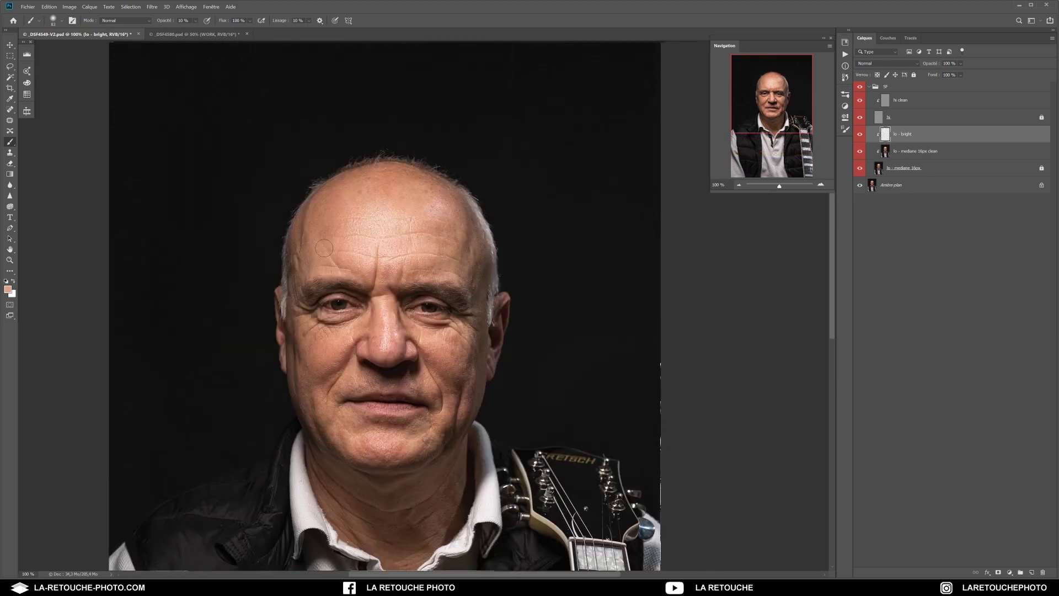
{"action": "left_click", "coordinate": [860, 116]}
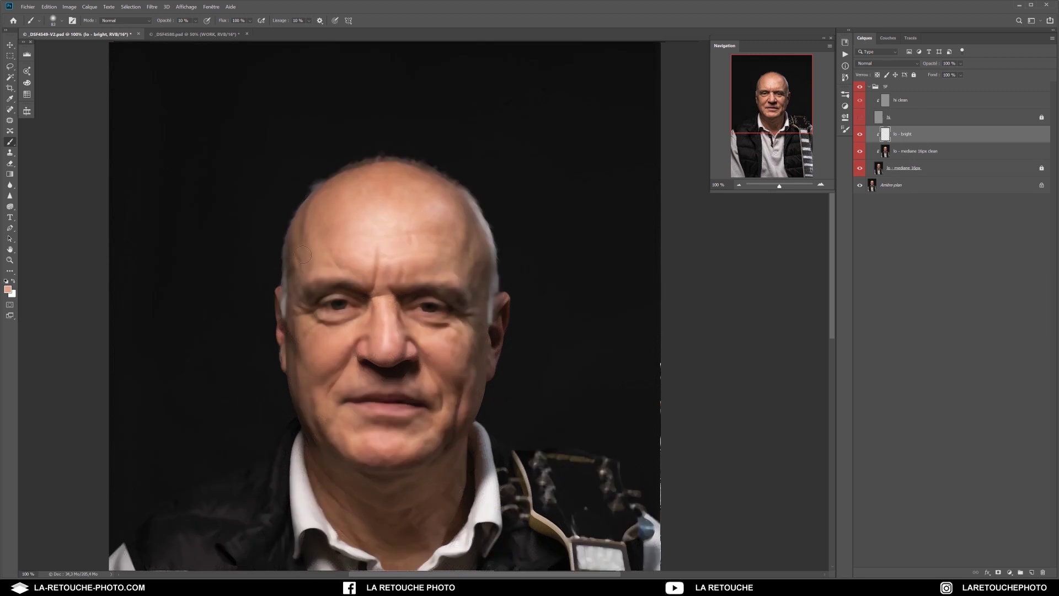
{"action": "key", "text": "alt"}
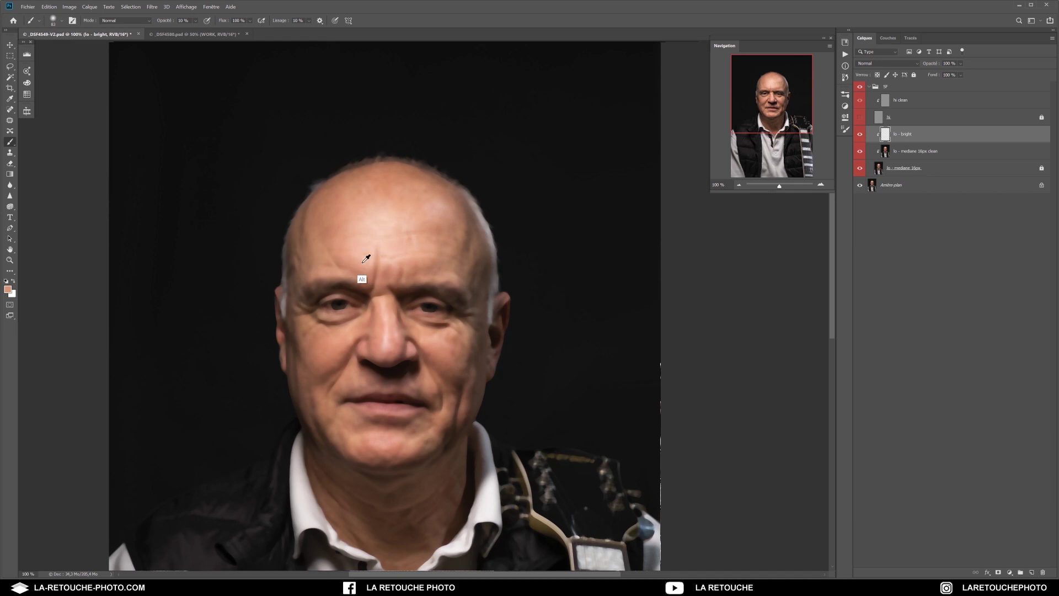
{"action": "left_click", "coordinate": [901, 65]}
{"action": "left_click", "coordinate": [882, 90]}
{"action": "key", "text": "alt"}
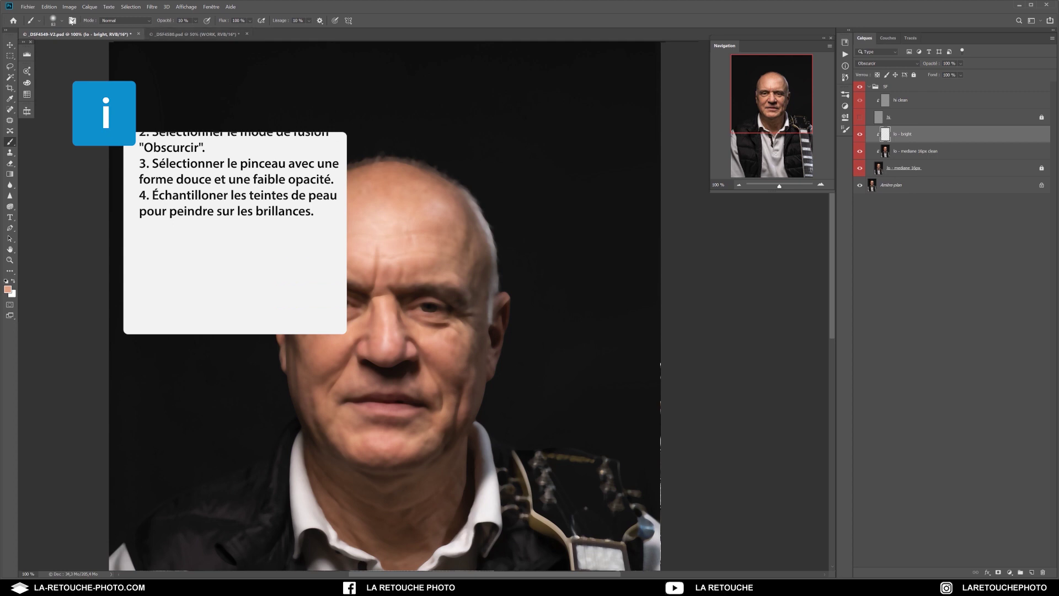
Repeatedly sample neighbouring skin tones and paint over the forehead's shiny areas with the soft brush at 10% opacity.
{"action": "left_click", "coordinate": [56, 20]}
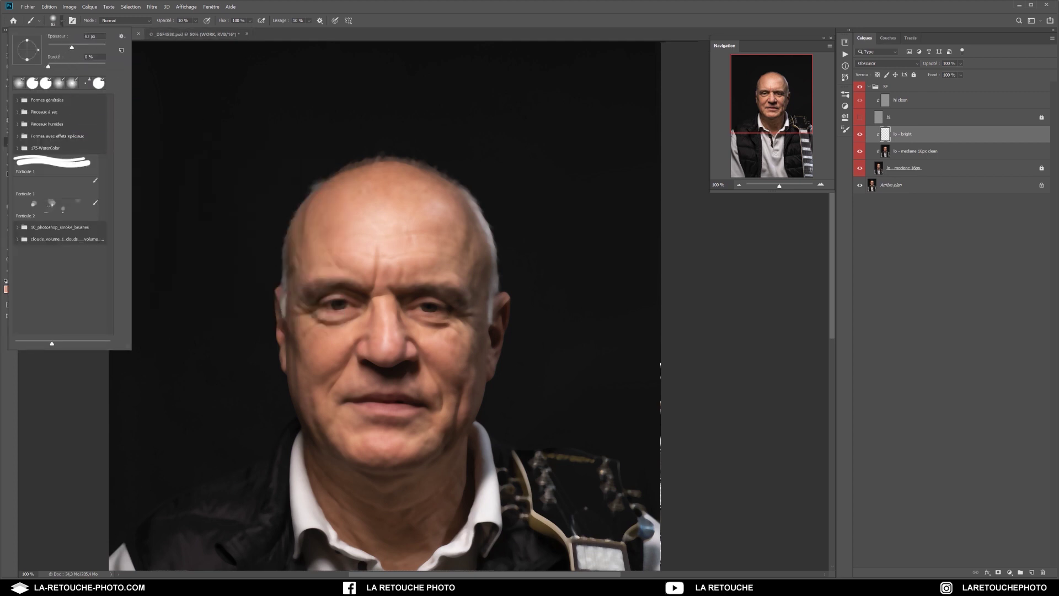
{"action": "key", "text": "Escape"}
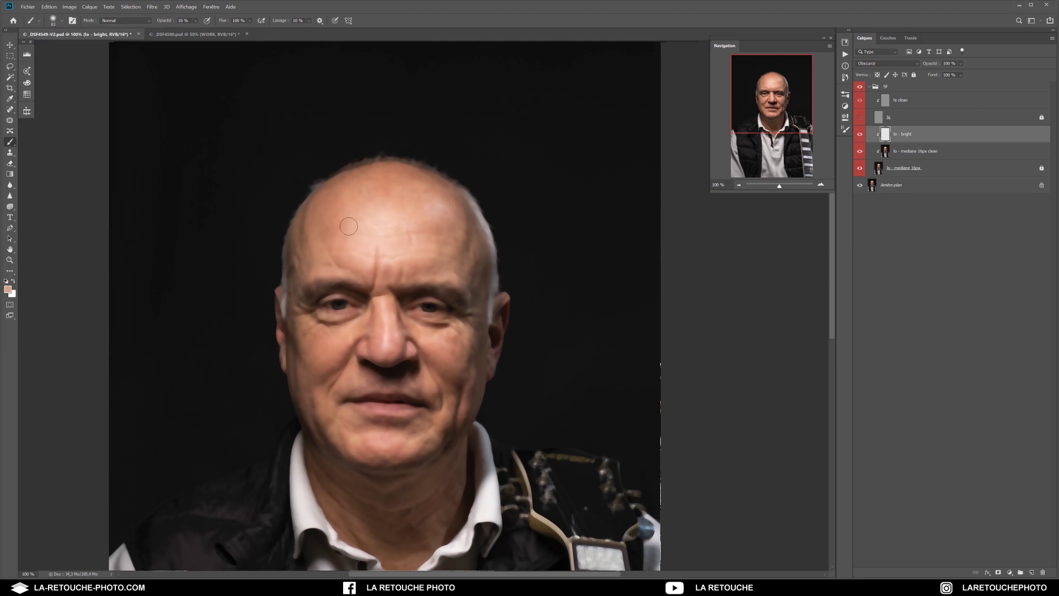
{"action": "key", "text": "alt"}
{"action": "key", "text": "alt"}
{"action": "left_click", "coordinate": [353, 229], "text": "alt"}
{"action": "key", "text": "alt"}
{"action": "left_click", "coordinate": [416, 220], "text": "alt"}
{"action": "key", "text": "alt"}
{"action": "left_click", "coordinate": [411, 251], "text": "alt"}
{"action": "mouse_move", "coordinate": [409, 259]}
{"action": "left_mouse_down"}
{"action": "mouse_move", "coordinate": [387, 261]}
{"action": "mouse_move", "coordinate": [395, 262]}
{"action": "left_mouse_up"}
{"action": "left_click", "coordinate": [392, 250], "text": "alt"}
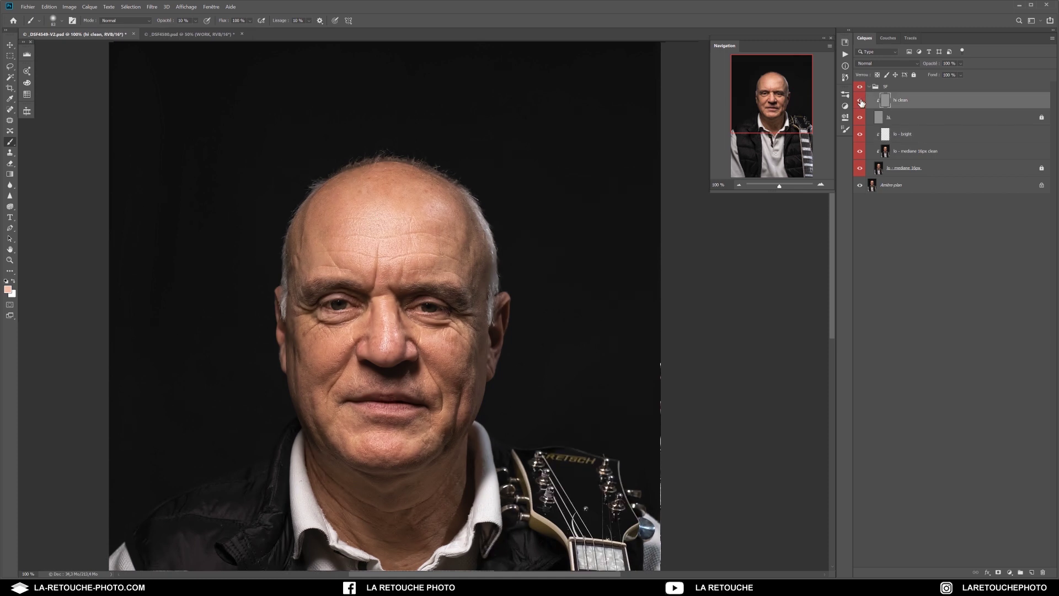
With the high-frequency layers hidden, paint sampled skin tone over the nose shine on "lo - bright", and show those layers again.
{"action": "left_click_drag", "start_coordinate": [861, 103], "coordinate": [860, 118]}
{"action": "left_click", "coordinate": [942, 139]}
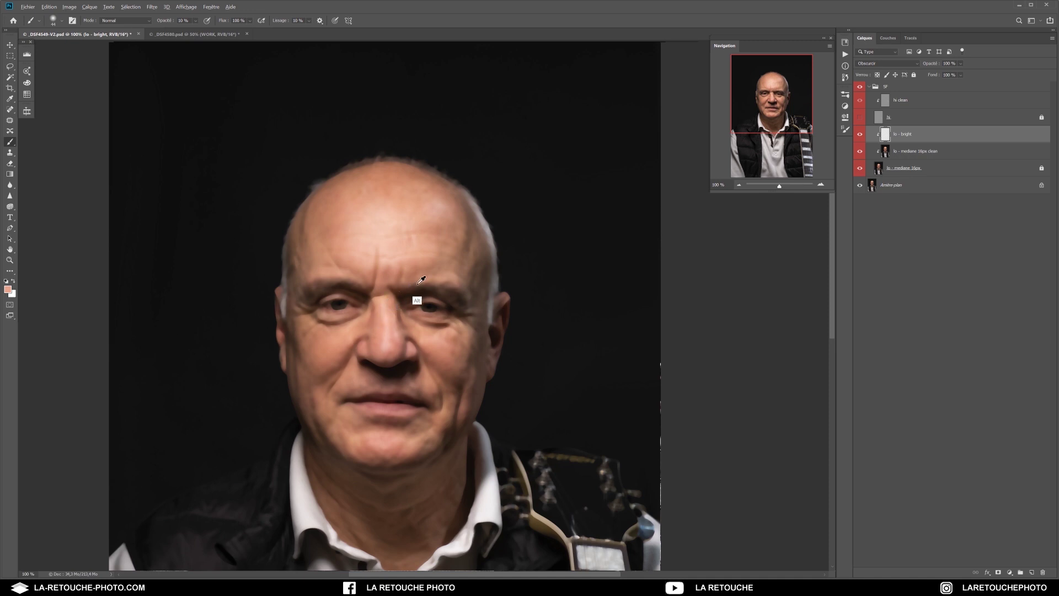
{"action": "left_click", "coordinate": [379, 304], "text": "alt"}
{"action": "left_click_drag", "start_coordinate": [379, 304], "coordinate": [386, 312]}
{"action": "left_click", "coordinate": [859, 117]}
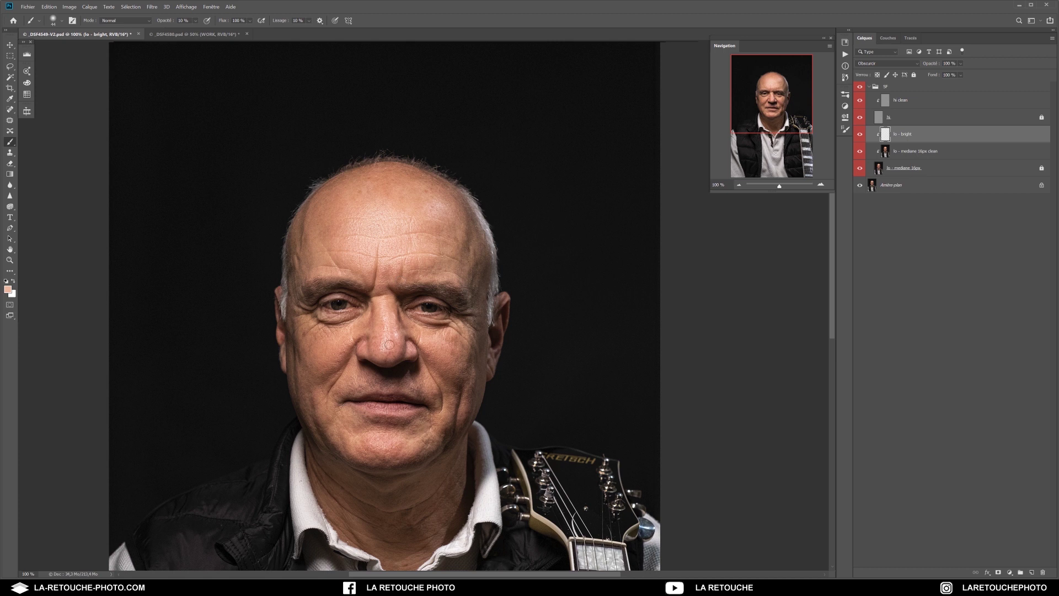
Add a clipped layer above "hi clean" and name it "hi fronthead nose".
{"action": "left_click", "coordinate": [819, 186]}
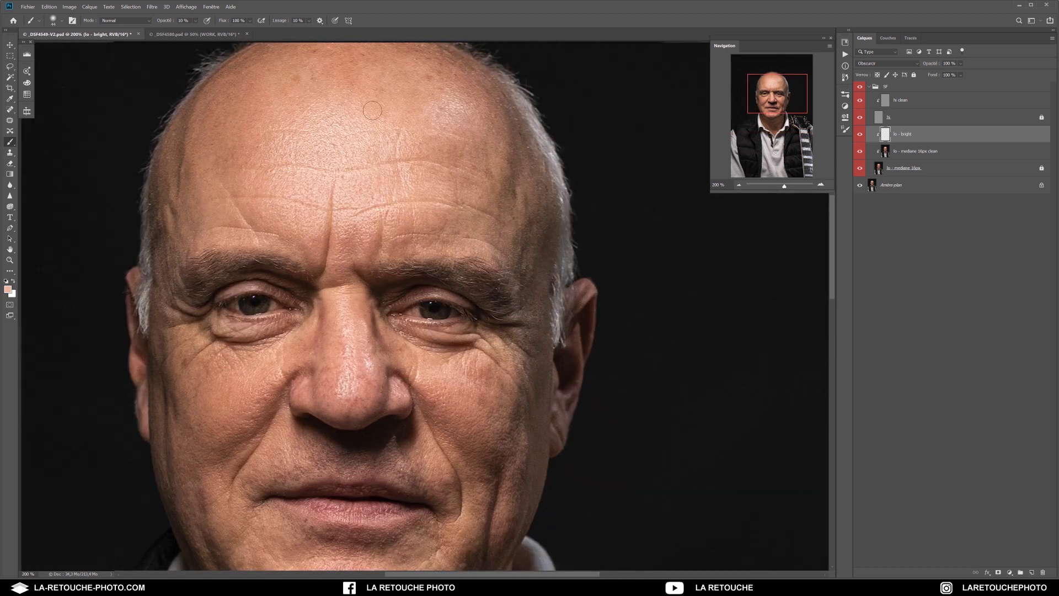
{"action": "left_click", "coordinate": [939, 106]}
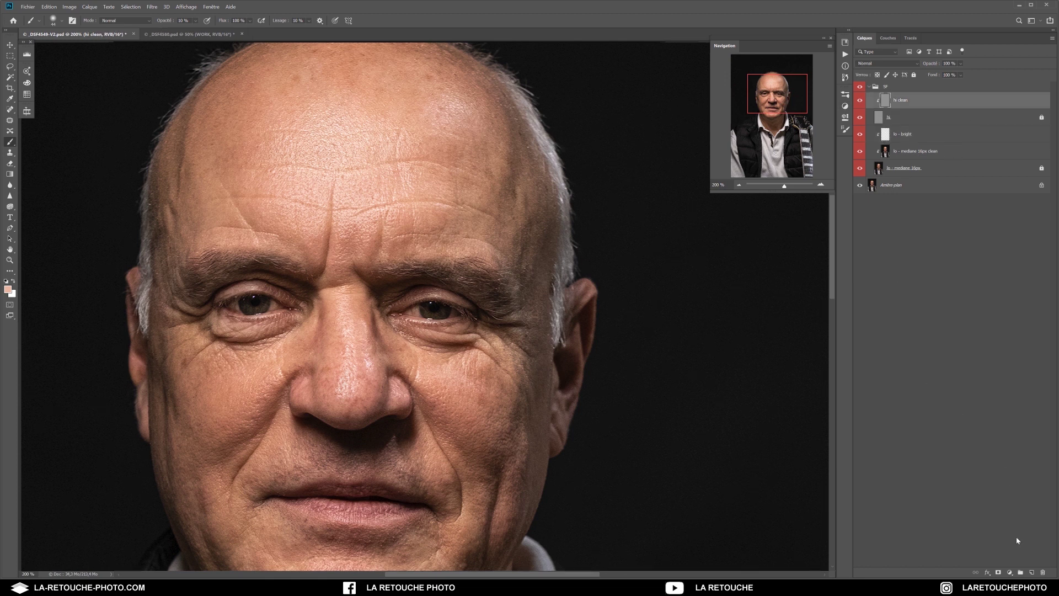
{"action": "left_click", "coordinate": [1029, 571]}
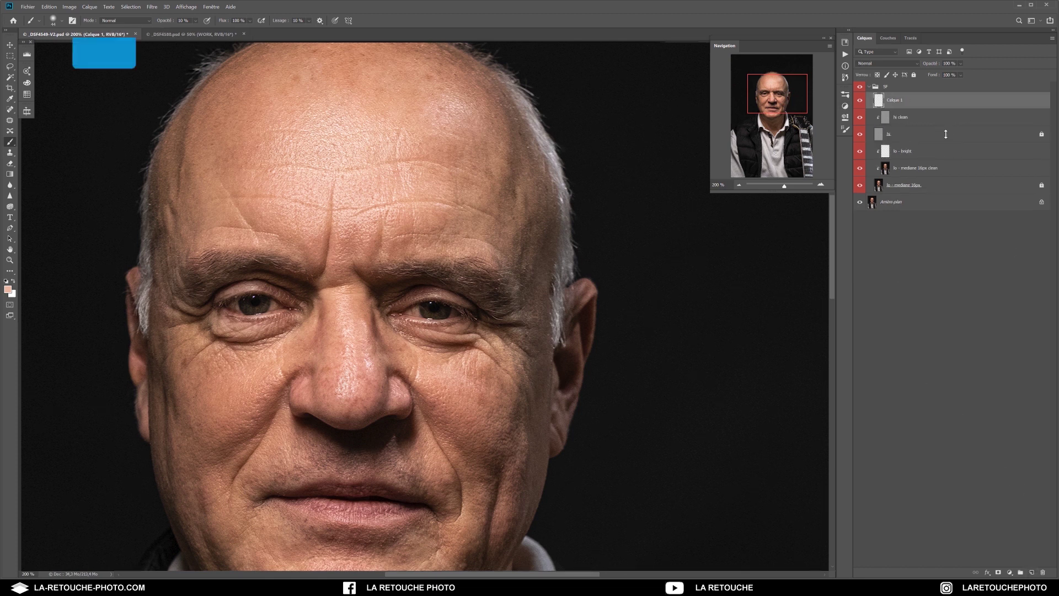
{"action": "left_click", "coordinate": [886, 108], "text": "alt"}
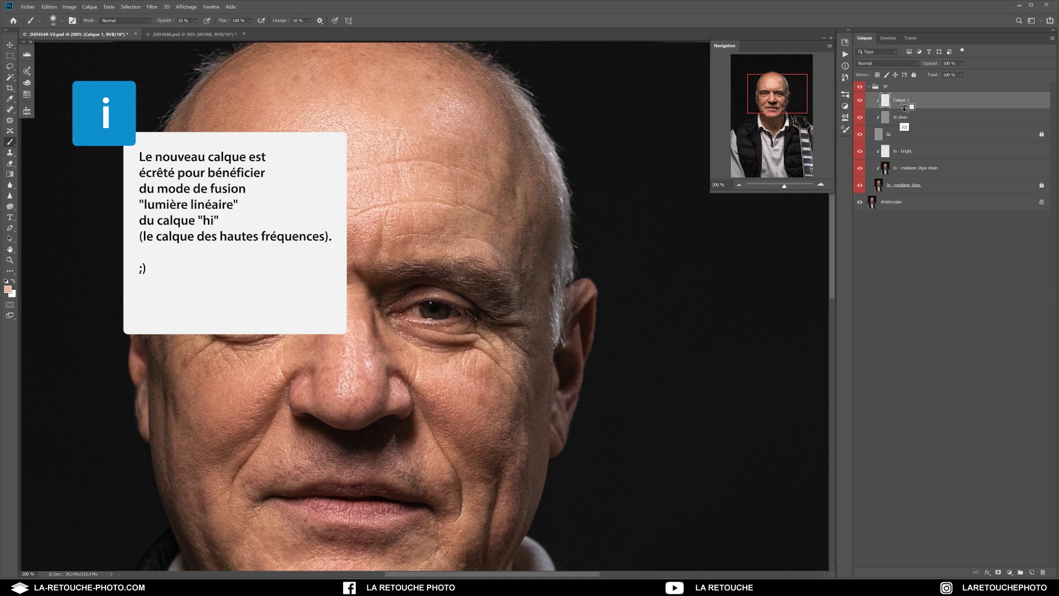
{"action": "double_click", "coordinate": [902, 100]}
{"action": "type", "text": "hi fronthead nose"}
{"action": "key", "text": "Return"}
Lasso the shiny central area of the forehead with a 20 px feather.
{"action": "key", "text": "l"}
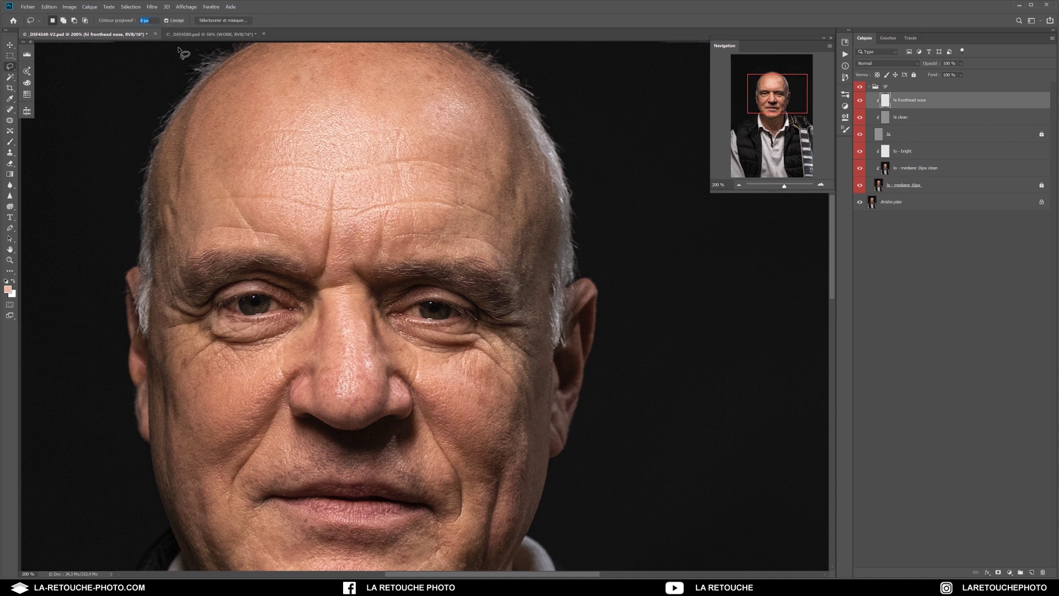
{"action": "type", "text": "50"}
{"action": "mouse_move", "coordinate": [324, 243]}
{"action": "left_mouse_down"}
{"action": "mouse_move", "coordinate": [256, 219]}
{"action": "mouse_move", "coordinate": [261, 192]}
{"action": "mouse_move", "coordinate": [242, 171]}
{"action": "mouse_move", "coordinate": [266, 113]}
{"action": "mouse_move", "coordinate": [365, 102]}
{"action": "mouse_move", "coordinate": [406, 115]}
{"action": "mouse_move", "coordinate": [424, 134]}
{"action": "mouse_move", "coordinate": [425, 175]}
{"action": "mouse_move", "coordinate": [444, 192]}
{"action": "mouse_move", "coordinate": [356, 248]}
{"action": "mouse_move", "coordinate": [354, 224]}
{"action": "mouse_move", "coordinate": [331, 242]}
{"action": "left_mouse_up"}
{"action": "key", "text": "ctrl"}
{"action": "key", "text": "ctrl+d"}
{"action": "left_click_drag", "start_coordinate": [257, 213], "coordinate": [245, 164]}
{"action": "mouse_move", "coordinate": [292, 100]}
{"action": "left_mouse_down"}
{"action": "mouse_move", "coordinate": [395, 119]}
{"action": "mouse_move", "coordinate": [424, 136]}
{"action": "mouse_move", "coordinate": [420, 159]}
{"action": "mouse_move", "coordinate": [441, 182]}
{"action": "mouse_move", "coordinate": [440, 204]}
{"action": "mouse_move", "coordinate": [400, 210]}
{"action": "mouse_move", "coordinate": [385, 239]}
{"action": "mouse_move", "coordinate": [356, 224]}
{"action": "mouse_move", "coordinate": [342, 239]}
{"action": "mouse_move", "coordinate": [317, 236]}
{"action": "left_mouse_up"}
Fill the forehead selection with a #808080 grey foreground color at 100% opacity, and deselect.
{"action": "left_click", "coordinate": [8, 289]}
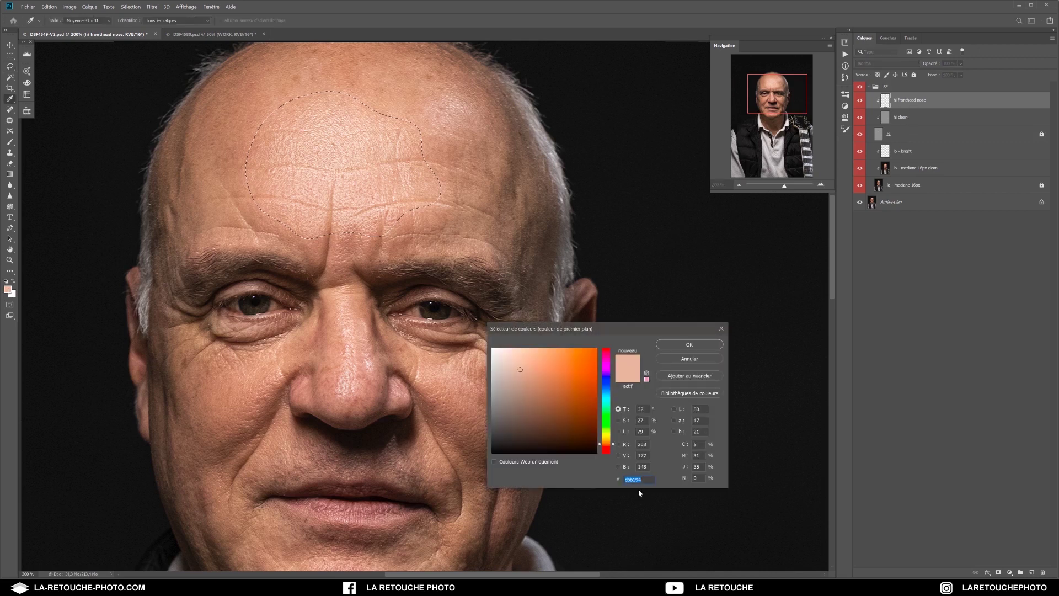
{"action": "type", "text": "808080"}
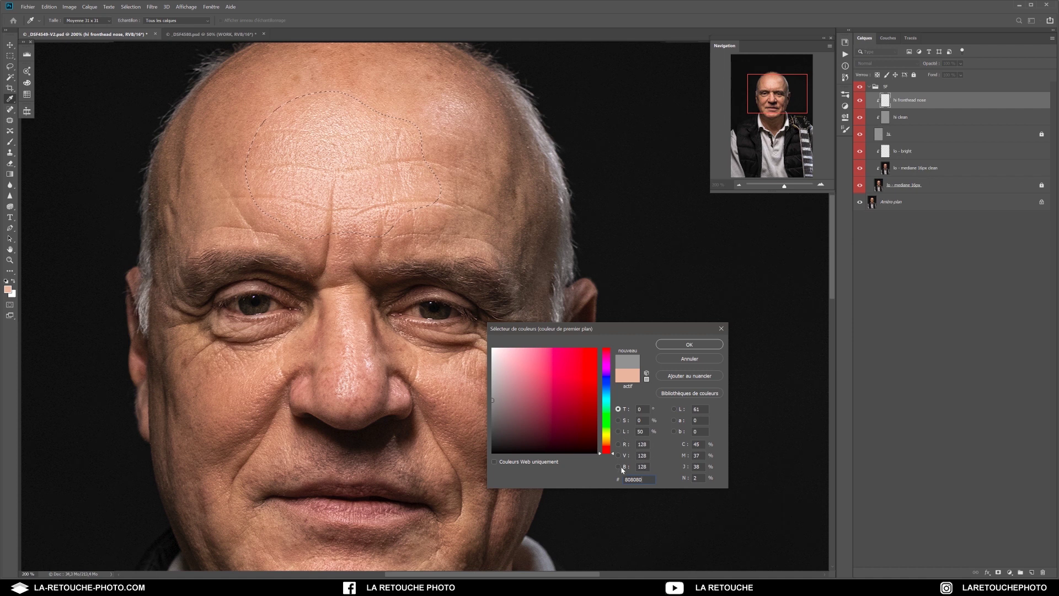
{"action": "left_click", "coordinate": [698, 347]}
{"action": "key", "text": "l"}
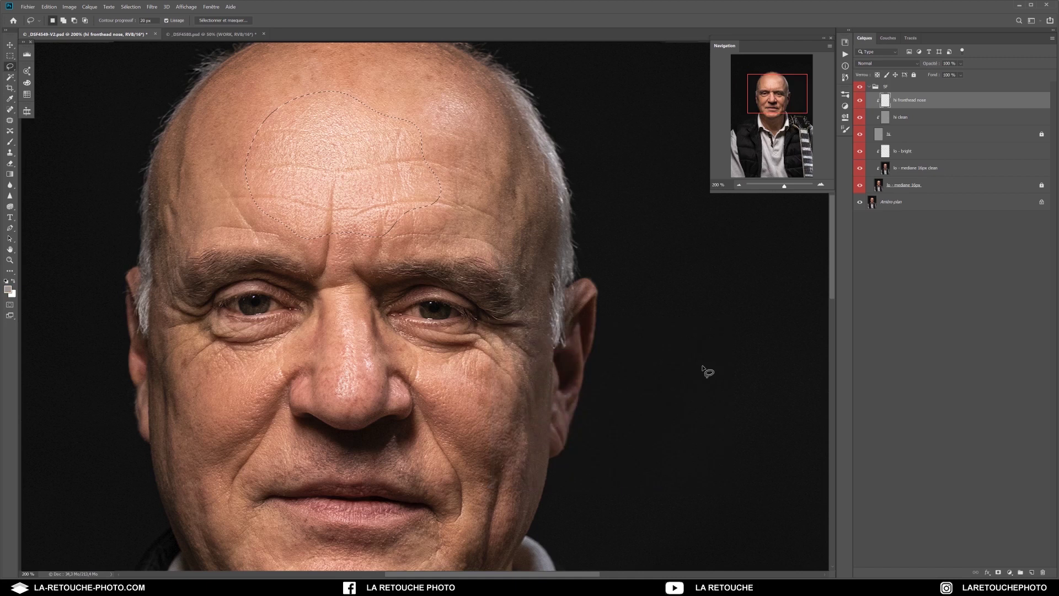
{"action": "key", "text": "i"}
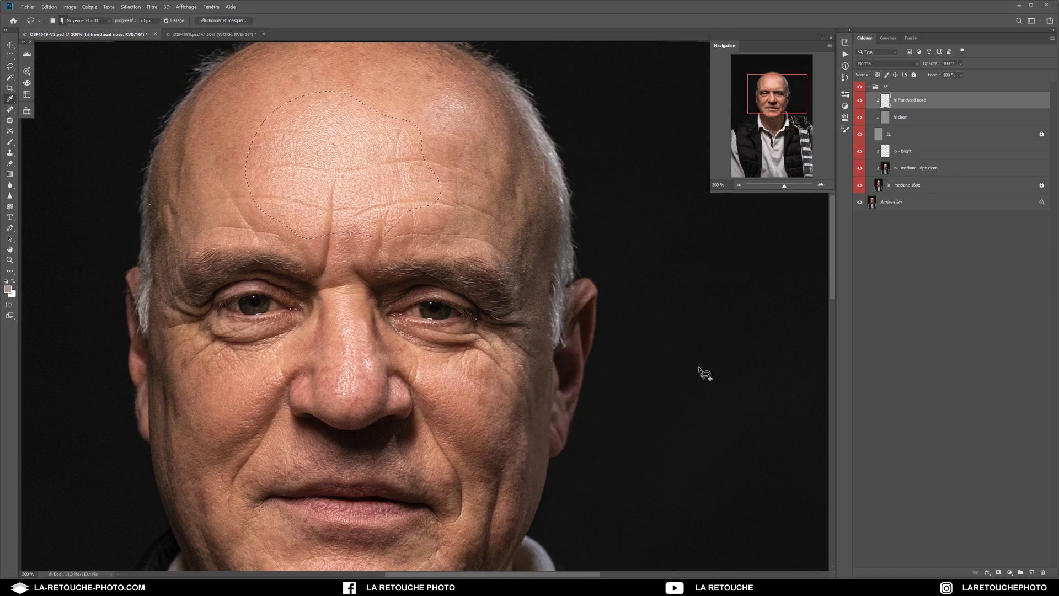
{"action": "key", "text": "shift+F5"}
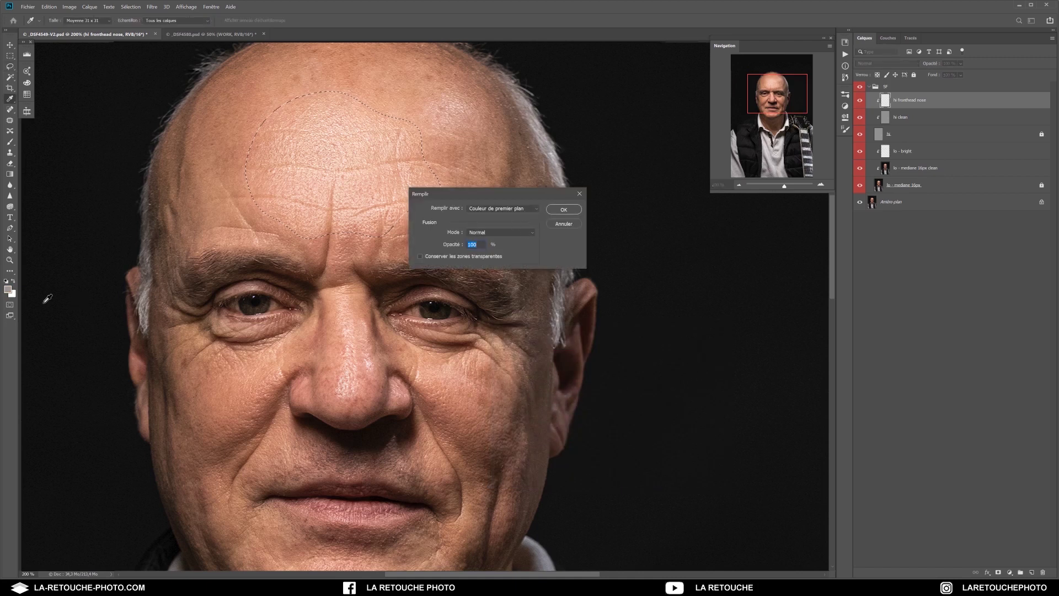
{"action": "left_click", "coordinate": [575, 213]}
{"action": "key", "text": "l"}
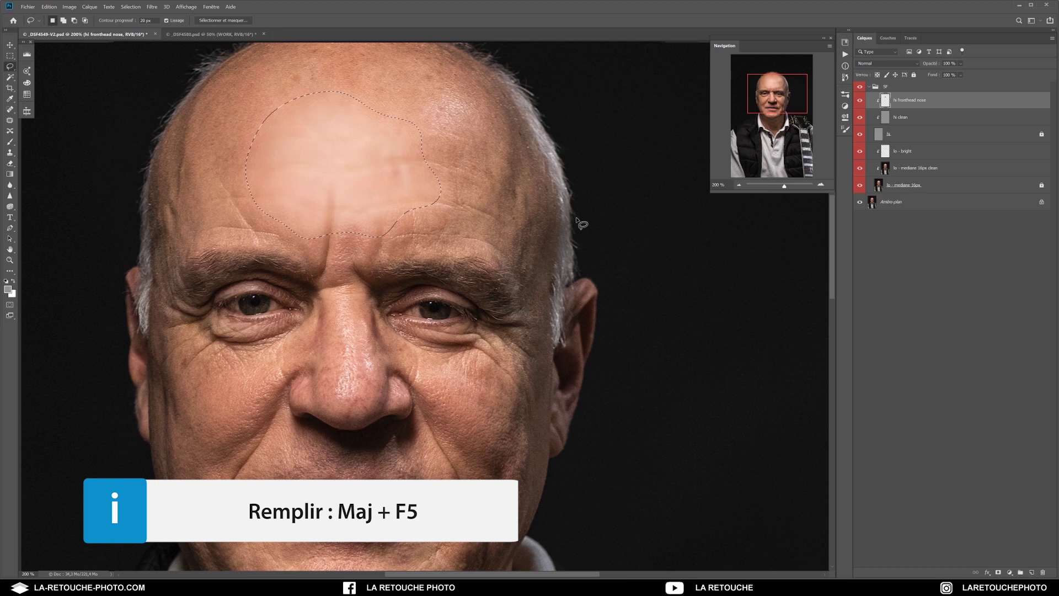
{"action": "key", "text": "ctrl+d"}
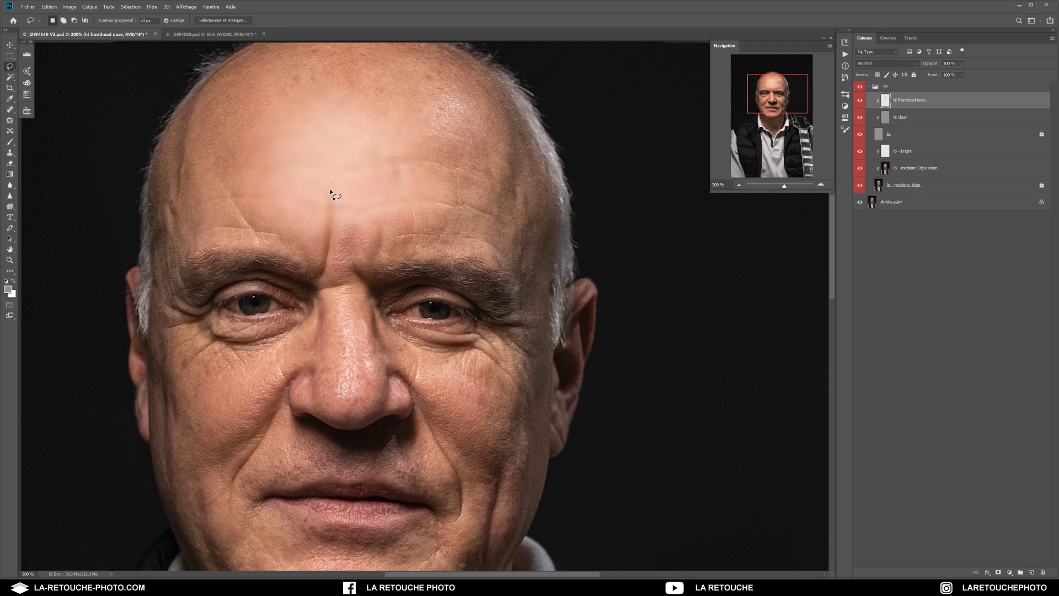
Reduce the "hi fronthead nose" layer's opacity to 50%.
{"action": "key", "text": "v"}
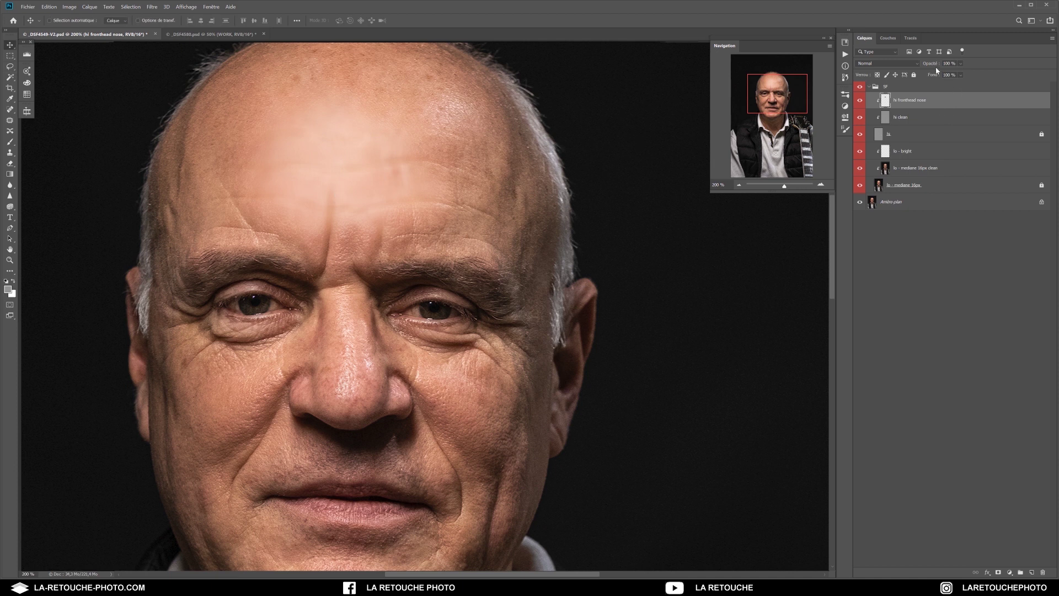
{"action": "left_click", "coordinate": [932, 65]}
{"action": "left_click", "coordinate": [738, 186]}
{"action": "left_click", "coordinate": [740, 186]}
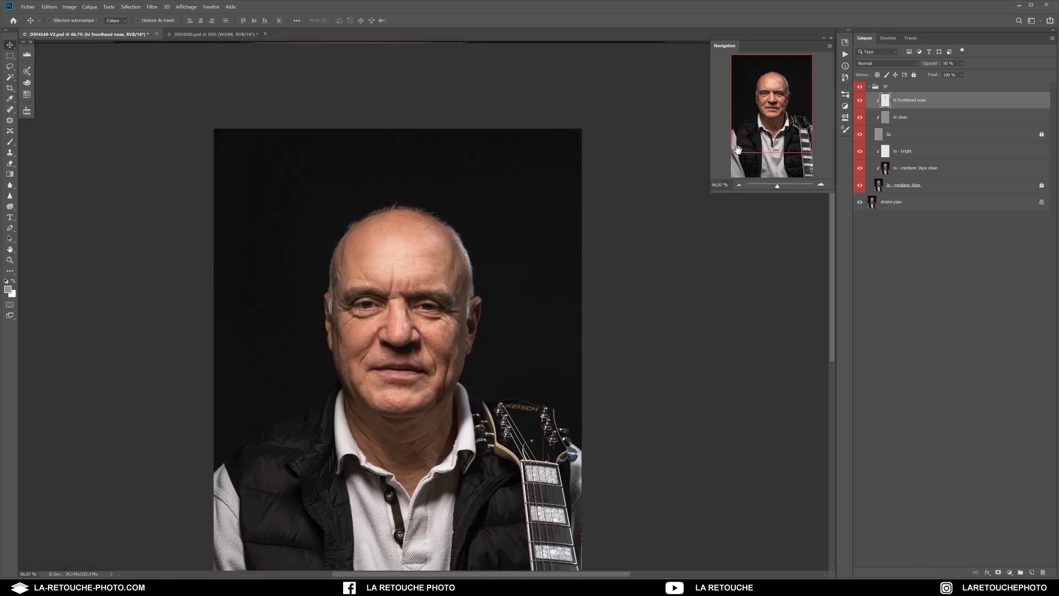
Lasso the shiny strip along the nose from bridge to tip with a 5 px feather.
{"action": "left_click", "coordinate": [822, 186]}
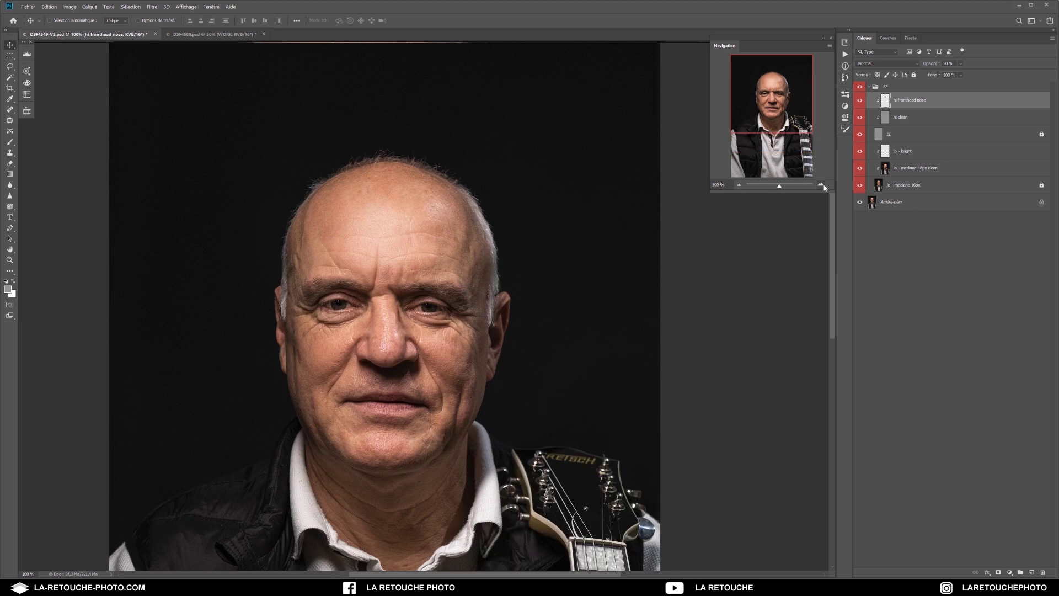
{"action": "left_click", "coordinate": [822, 187]}
{"action": "key", "text": "l"}
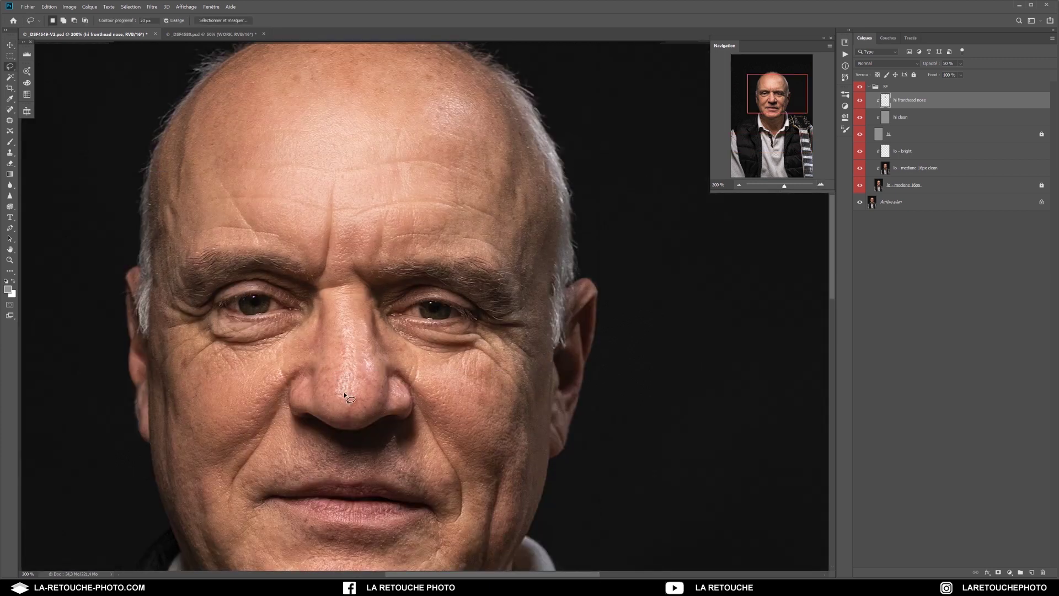
{"action": "mouse_move", "coordinate": [336, 395]}
{"action": "left_mouse_down"}
{"action": "mouse_move", "coordinate": [343, 295]}
{"action": "mouse_move", "coordinate": [361, 345]}
{"action": "mouse_move", "coordinate": [357, 383]}
{"action": "mouse_move", "coordinate": [337, 402]}
{"action": "left_mouse_up"}
{"action": "left_click", "coordinate": [123, 22]}
{"action": "mouse_move", "coordinate": [335, 280]}
{"action": "left_mouse_down"}
{"action": "mouse_move", "coordinate": [356, 308]}
{"action": "mouse_move", "coordinate": [362, 386]}
{"action": "mouse_move", "coordinate": [355, 412]}
{"action": "mouse_move", "coordinate": [334, 401]}
{"action": "left_mouse_up"}
{"action": "key", "text": "shift"}
Fill the nose selection with the grey foreground color in Normal mode at 100% opacity, and deselect.
{"action": "left_click", "coordinate": [50, 6]}
{"action": "left_click", "coordinate": [75, 128]}
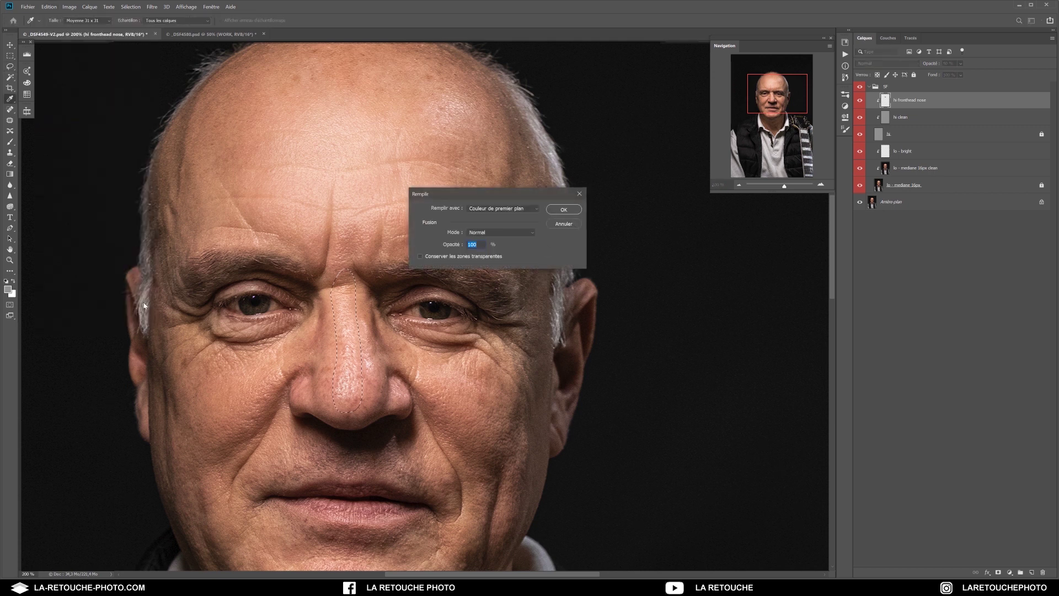
{"action": "left_click", "coordinate": [560, 209]}
{"action": "key", "text": "l"}
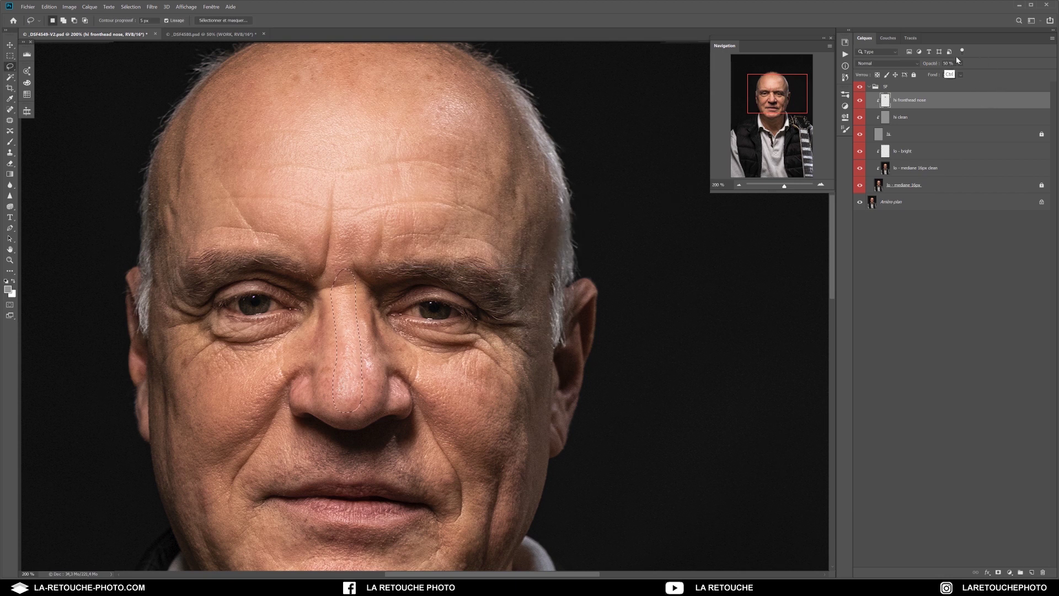
{"action": "key", "text": "ctrl+d"}
{"action": "left_click", "coordinate": [738, 186]}
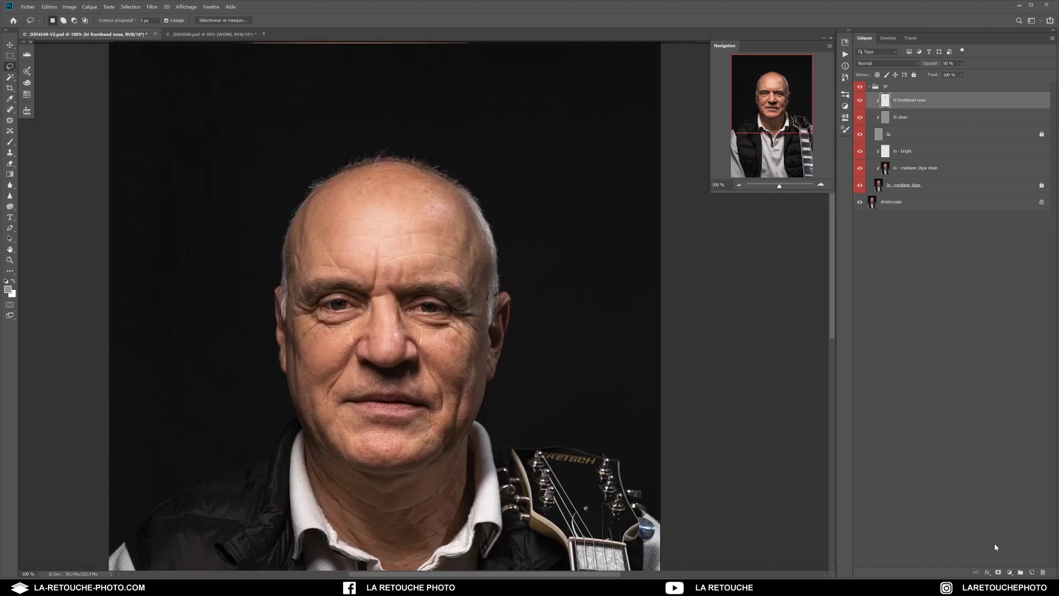
Add a layer mask to the "hi fronthead nose" layer and ready a black Brush at 10% opacity over the forehead.
{"action": "left_click", "coordinate": [997, 573]}
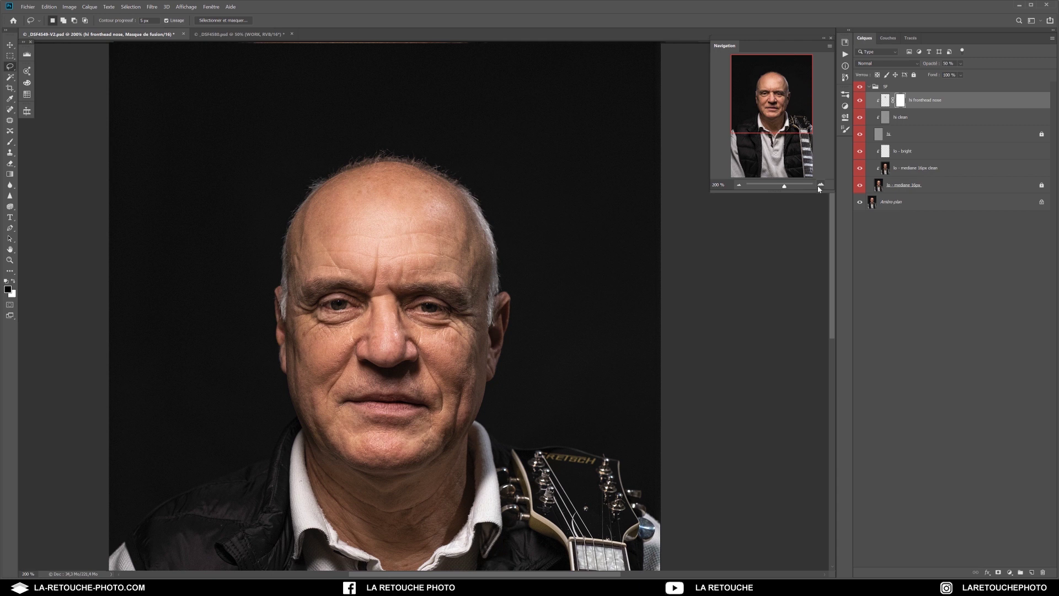
{"action": "left_click", "coordinate": [820, 186]}
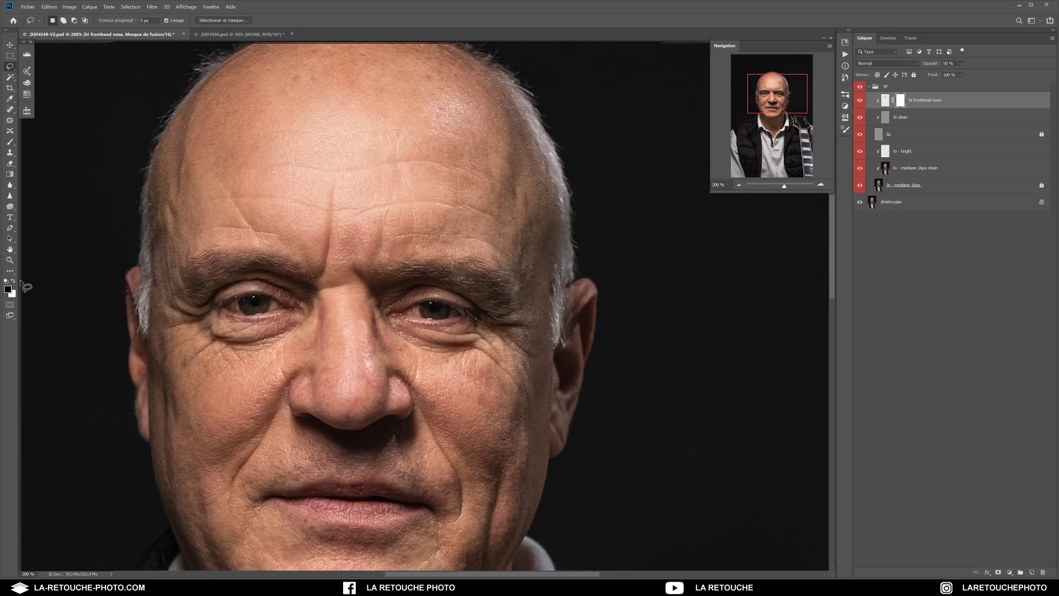
{"action": "key", "text": "b"}
{"action": "mouse_move", "coordinate": [333, 220]}
{"action": "left_mouse_down"}
{"action": "mouse_move", "coordinate": [449, 221]}
{"action": "mouse_move", "coordinate": [470, 206]}
{"action": "mouse_move", "coordinate": [460, 209]}
{"action": "mouse_move", "coordinate": [453, 189]}
{"action": "mouse_move", "coordinate": [462, 217]}
{"action": "mouse_move", "coordinate": [344, 211]}
{"action": "mouse_move", "coordinate": [245, 170]}
{"action": "mouse_move", "coordinate": [253, 176]}
{"action": "mouse_move", "coordinate": [266, 163]}
{"action": "mouse_move", "coordinate": [261, 123]}
{"action": "mouse_move", "coordinate": [263, 176]}
{"action": "left_mouse_up"}
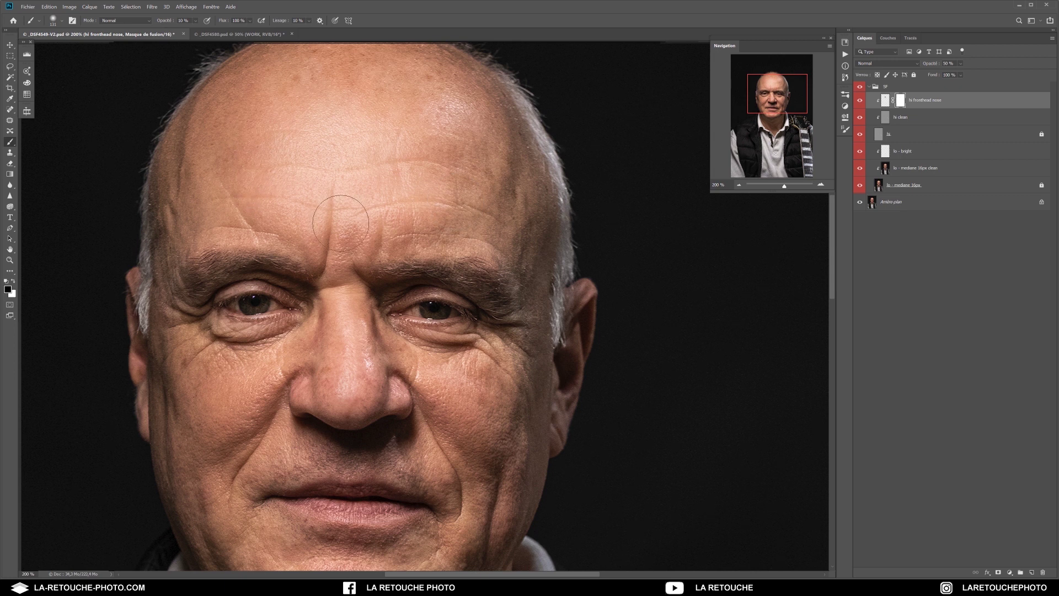
{"action": "left_click", "coordinate": [10, 45]}
{"action": "key", "text": "b"}
Review the low-frequency layers "lo - bright" and "lo - mediane 16px clean" against the whole face.
{"action": "left_click", "coordinate": [868, 155]}
{"action": "key", "text": "ctrl+1"}
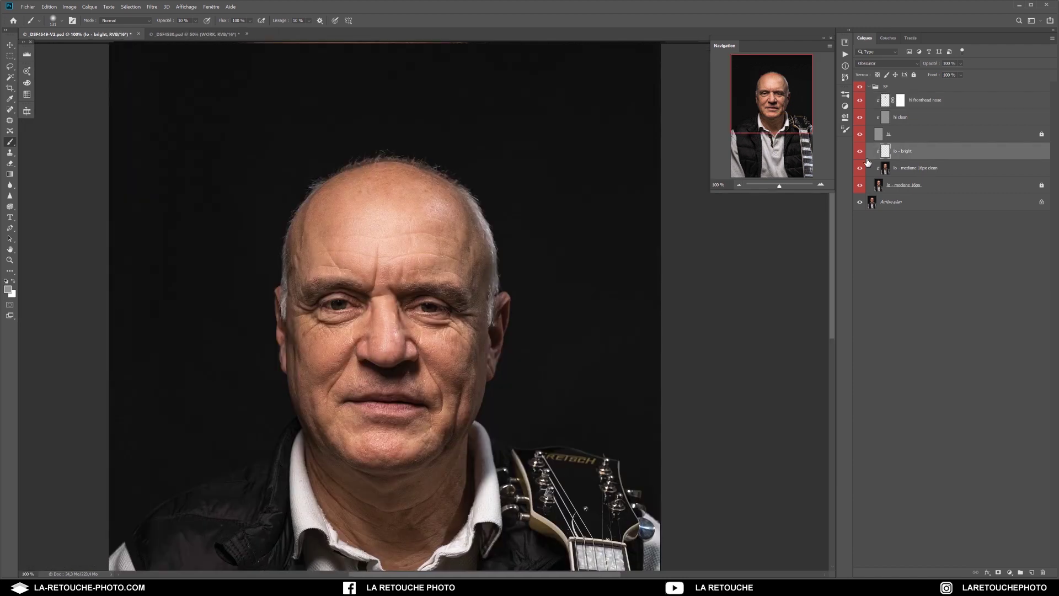
{"action": "left_click", "coordinate": [915, 171]}
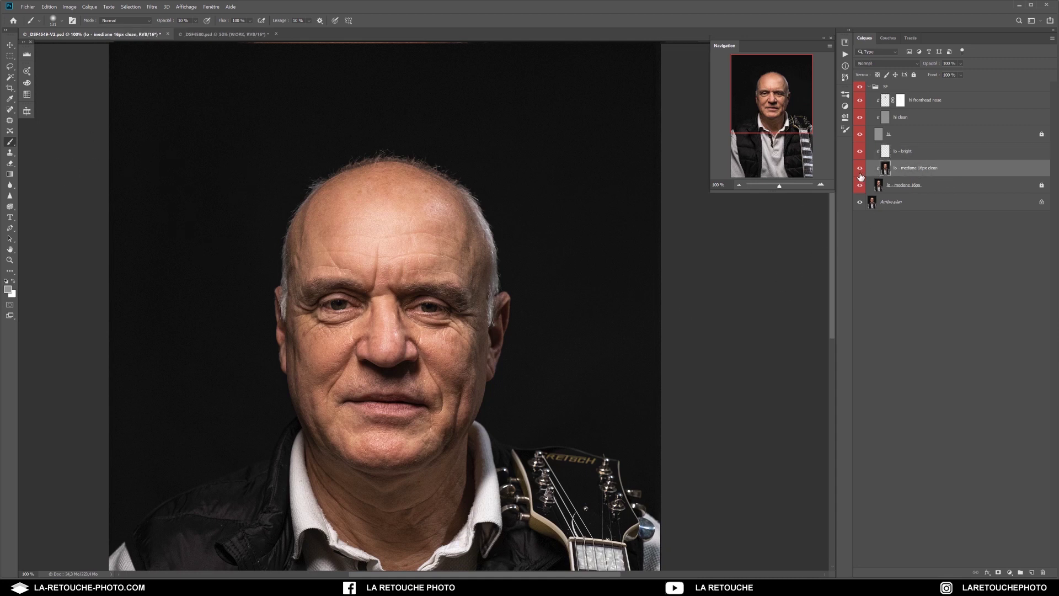
{"action": "left_click", "coordinate": [739, 187]}
{"action": "key", "text": "v"}
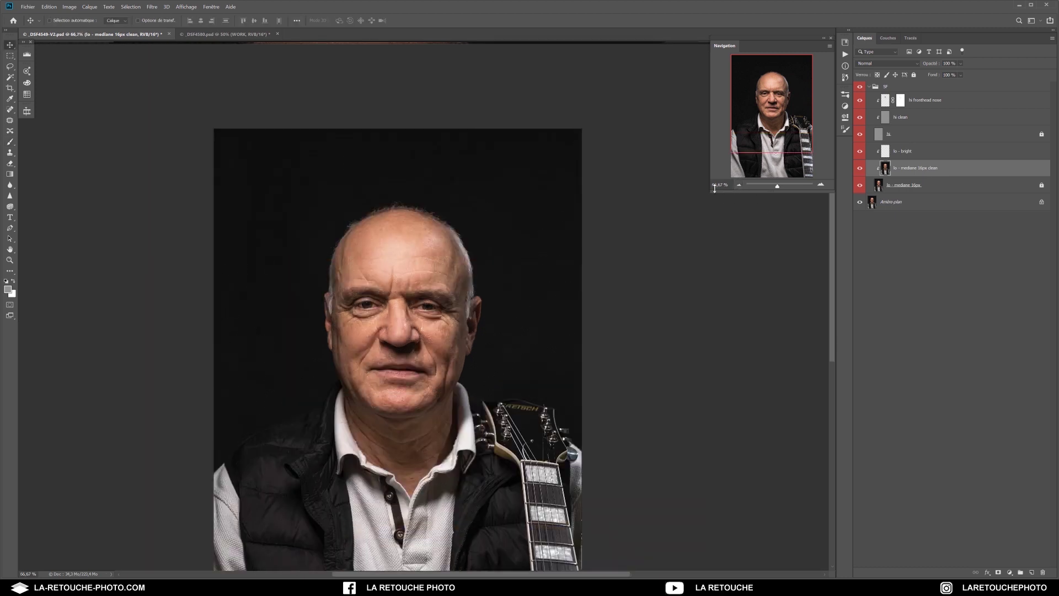
Switch to the _DSF4580.psd document and expand its WORK group and the SF group inside it.
{"action": "left_click", "coordinate": [213, 34]}
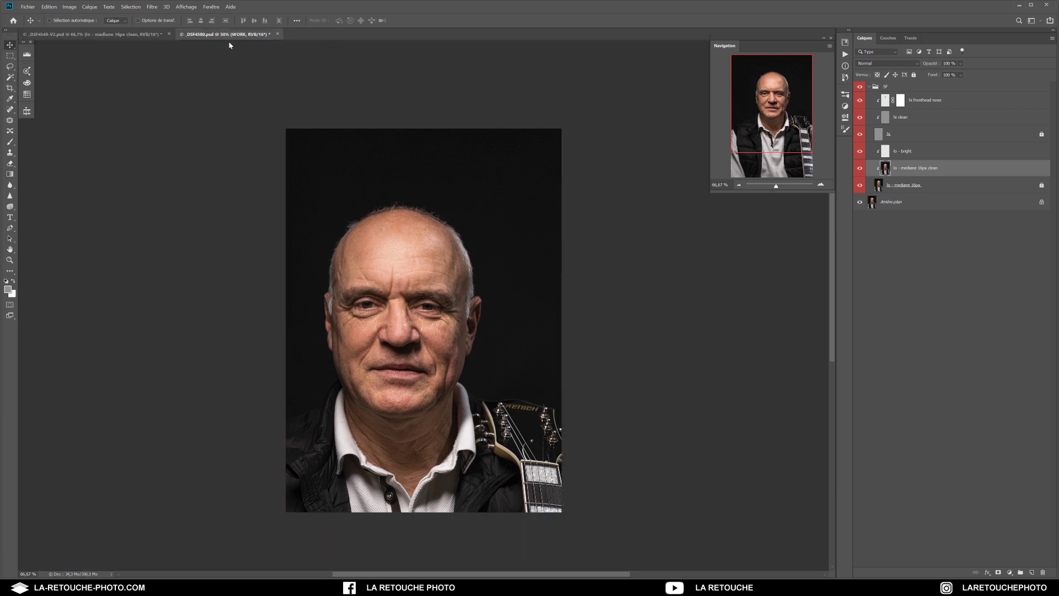
{"action": "left_click", "coordinate": [868, 87]}
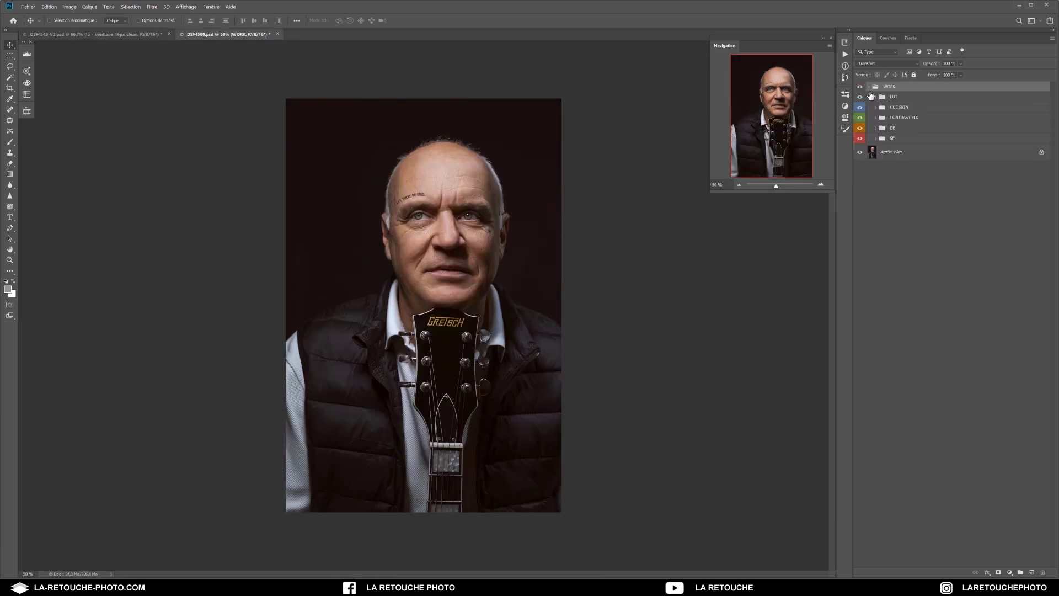
{"action": "left_click", "coordinate": [875, 138]}
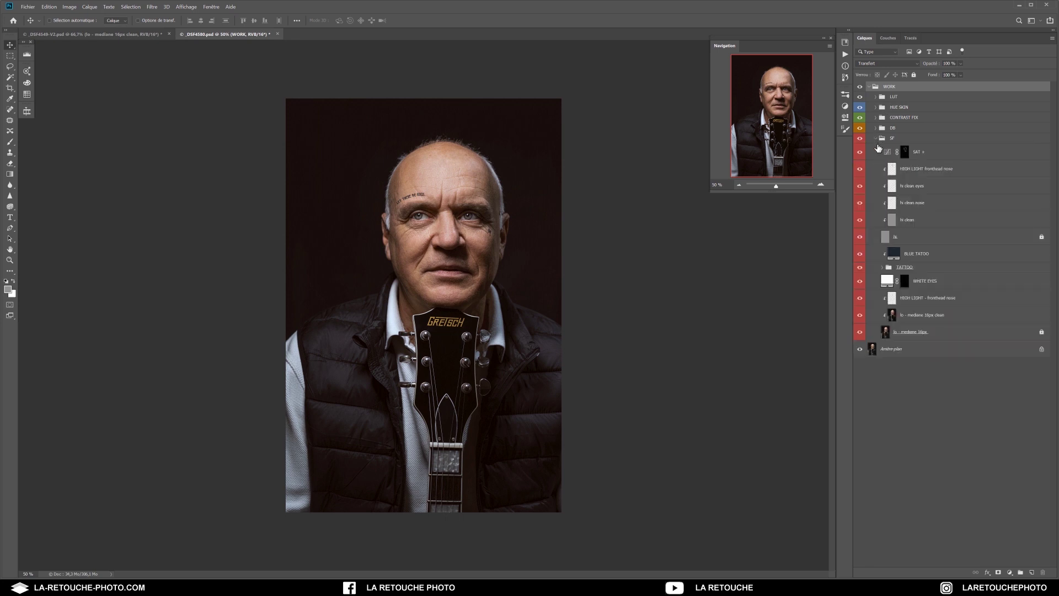
Compare the portrait with and without the WORK group, and hide its LUT, HUE SKIN, CONTRAST FIX and DB groups.
{"action": "left_click", "coordinate": [860, 87]}
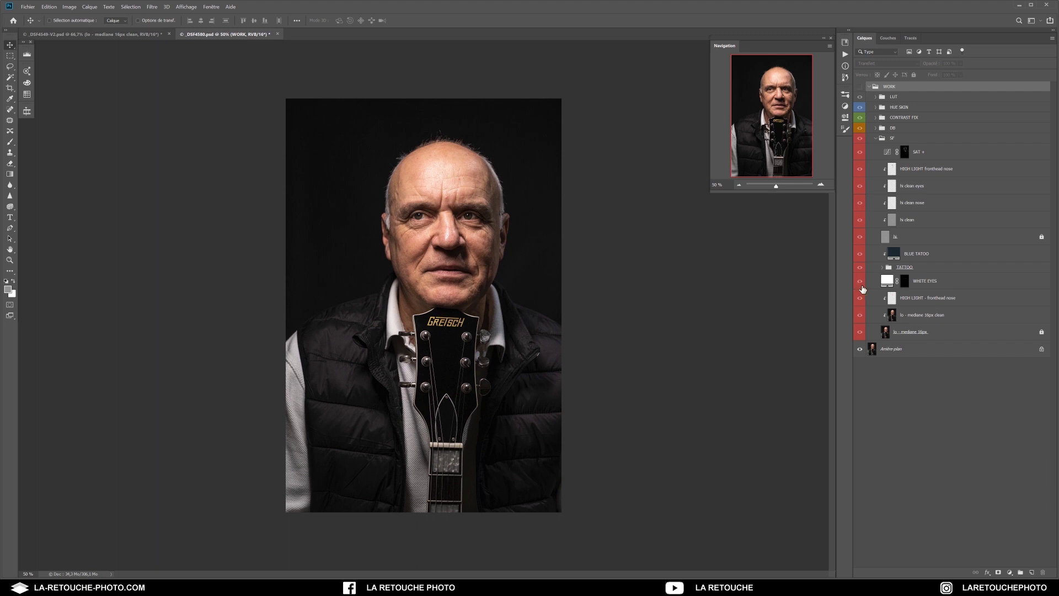
{"action": "left_click", "coordinate": [859, 87]}
{"action": "left_click_drag", "start_coordinate": [859, 107], "coordinate": [858, 128]}
{"action": "left_click", "coordinate": [860, 140]}
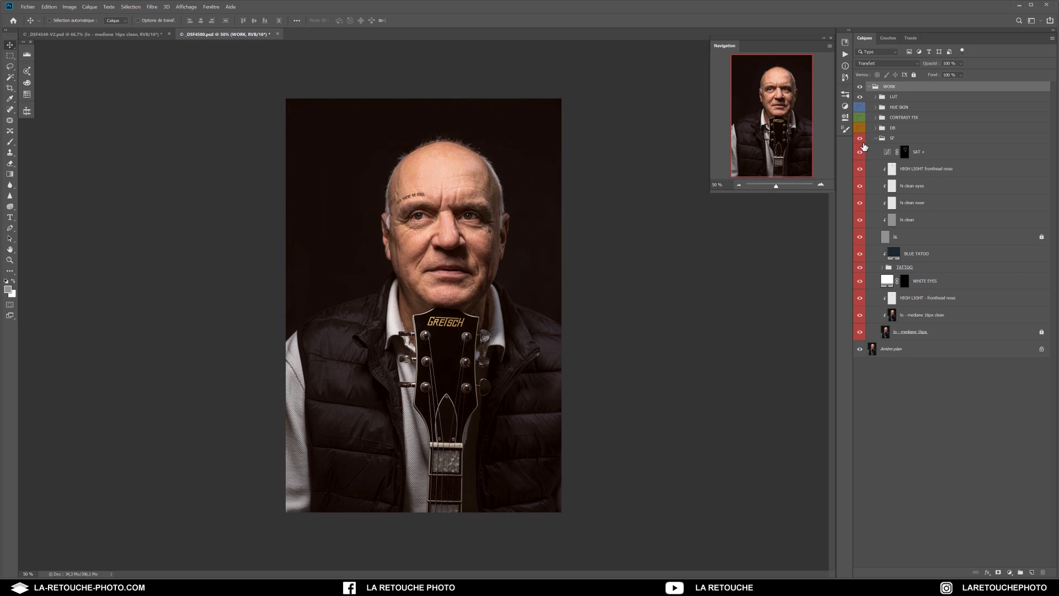
{"action": "left_click", "coordinate": [822, 185]}
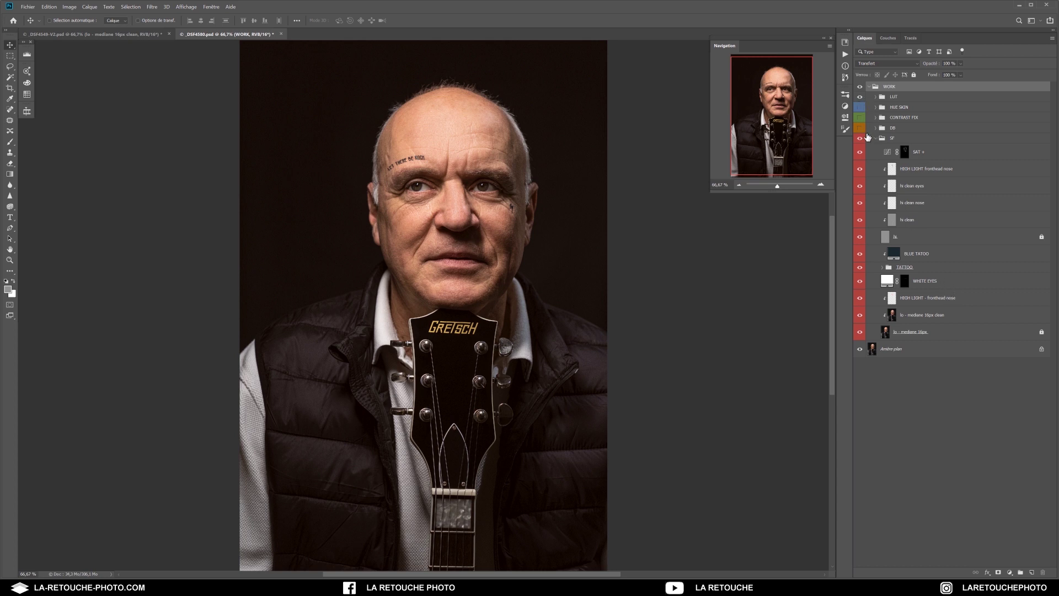
{"action": "left_click", "coordinate": [859, 99]}
Select the "HIGH LIGHT - fronthead nose" layer and compare the forehead and nose with it hidden and shown.
{"action": "left_click", "coordinate": [921, 318]}
{"action": "left_click", "coordinate": [930, 300]}
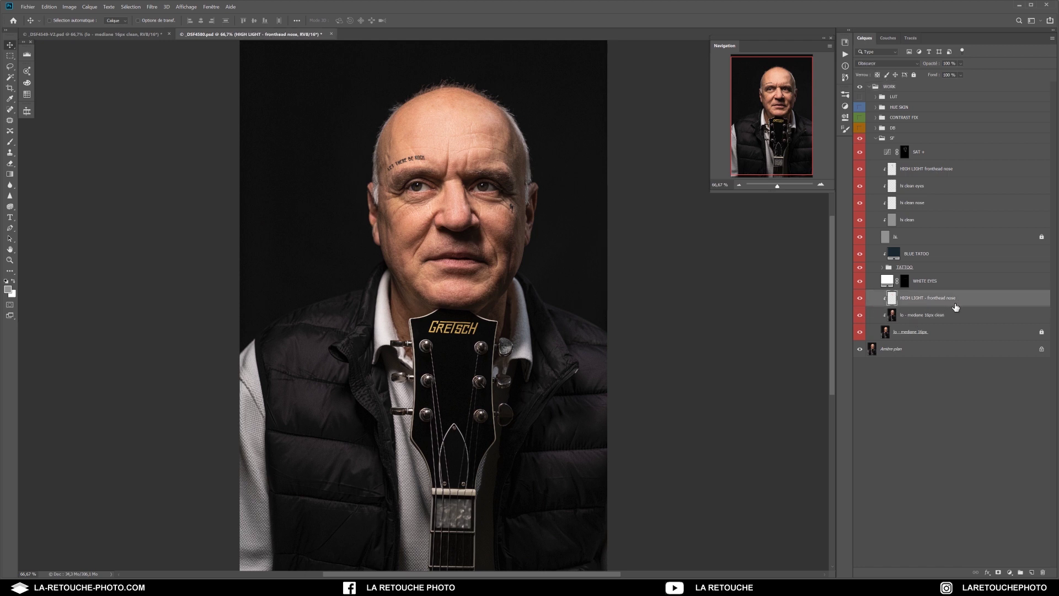
{"action": "left_click", "coordinate": [859, 298]}
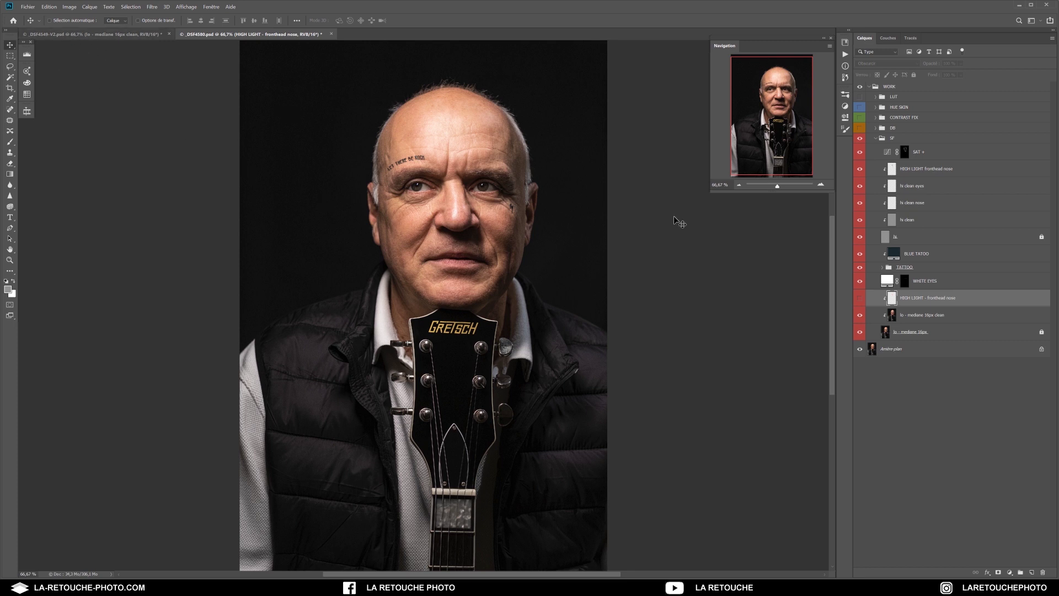
{"action": "left_click", "coordinate": [860, 299]}
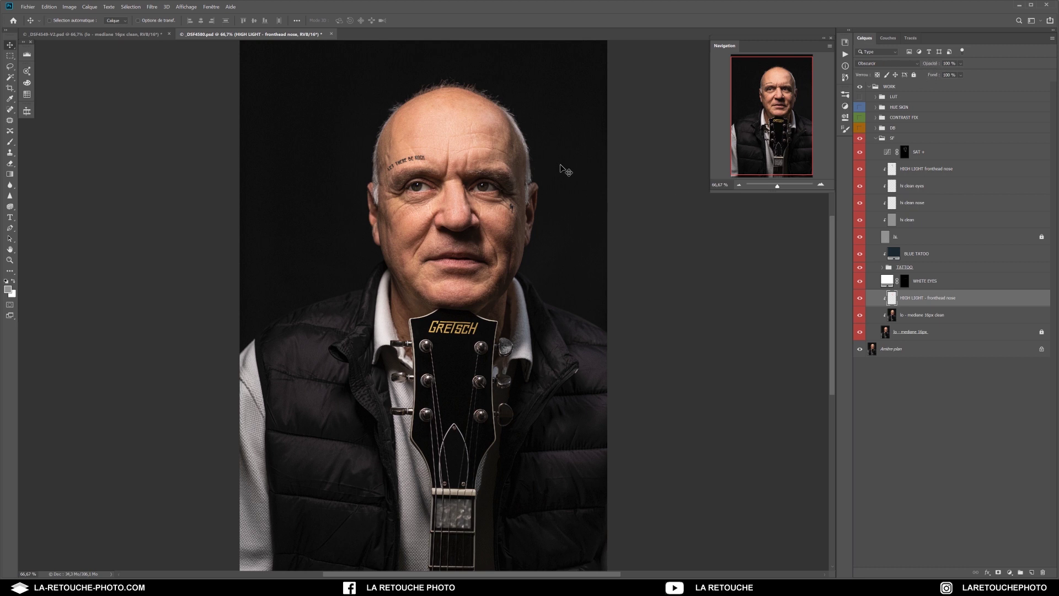
Collapse the SF group and show the DB, CONTRAST FIX, HUE SKIN and LUT groups again.
{"action": "left_click", "coordinate": [875, 139]}
{"action": "left_click", "coordinate": [860, 128]}
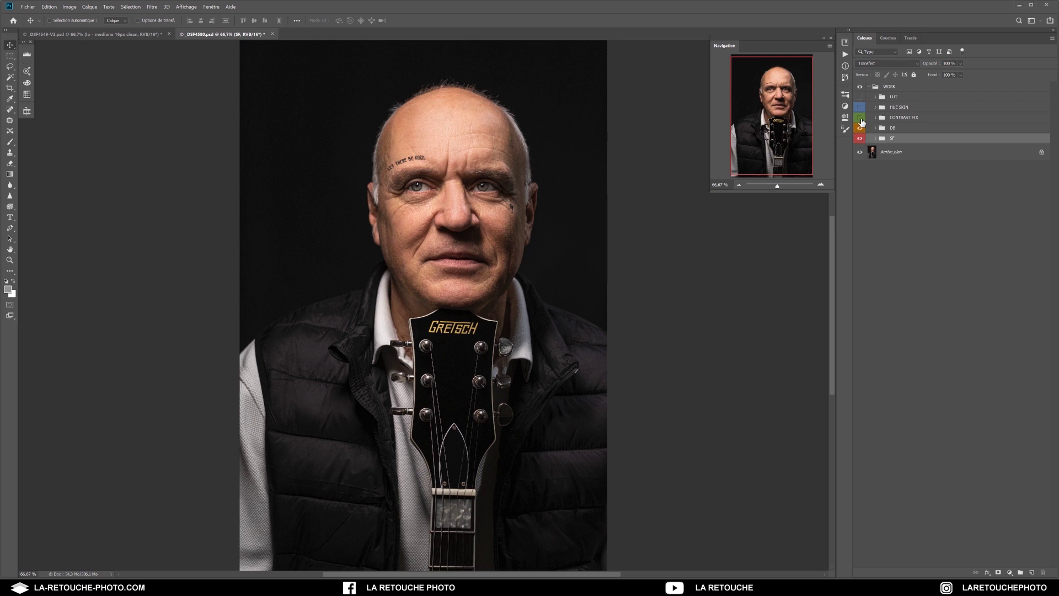
{"action": "left_click", "coordinate": [860, 118]}
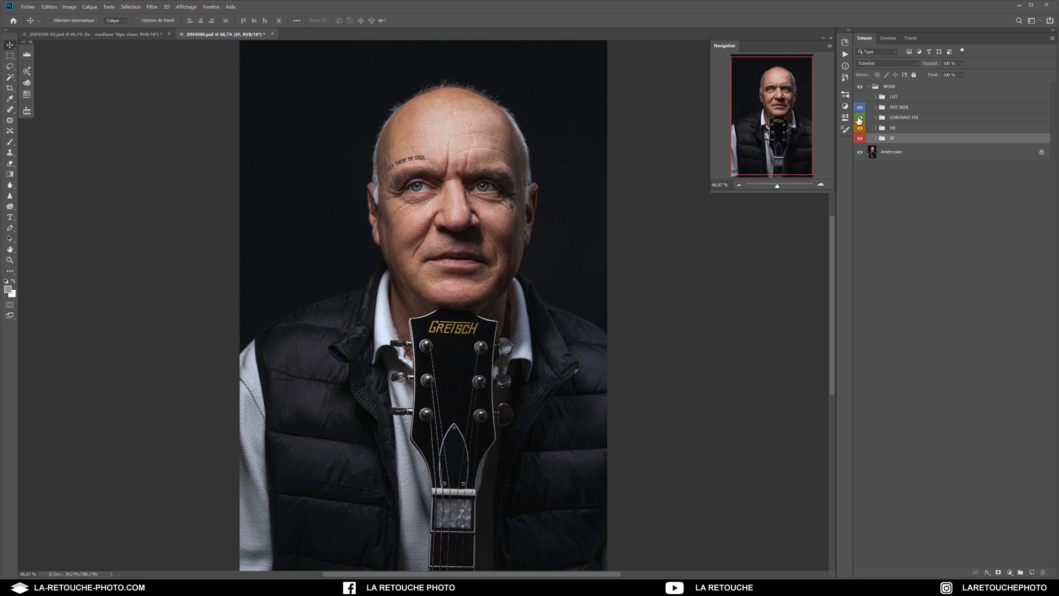
{"action": "left_click", "coordinate": [860, 97]}
Compare the whole portrait with the WORK group hidden and shown, and examine the retouched forehead and nose at 200%.
{"action": "key", "text": "ctrl+minus"}
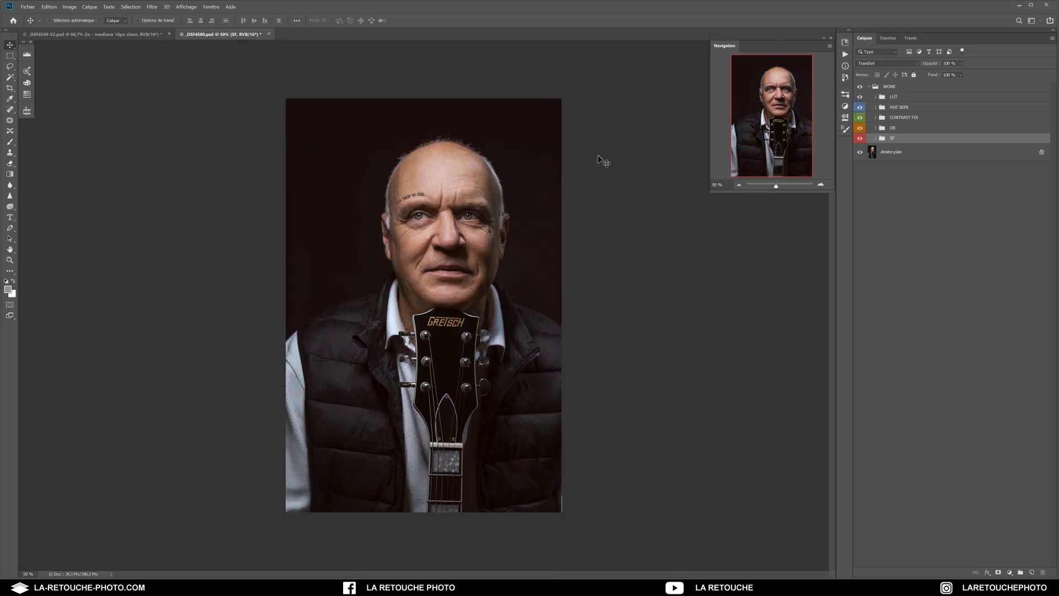
{"action": "left_click", "coordinate": [860, 88]}
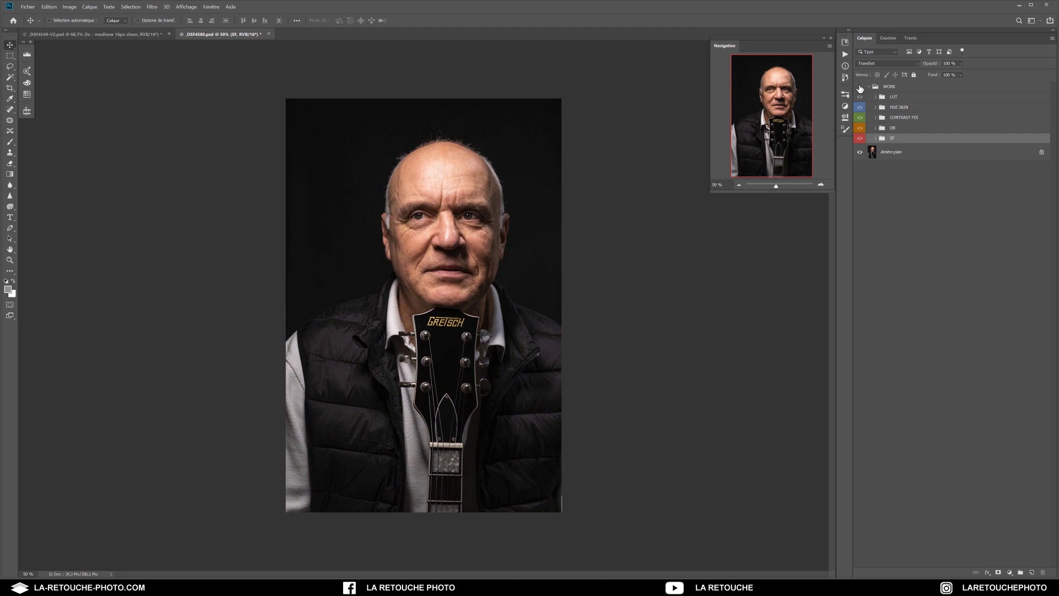
{"action": "left_click", "coordinate": [859, 87]}
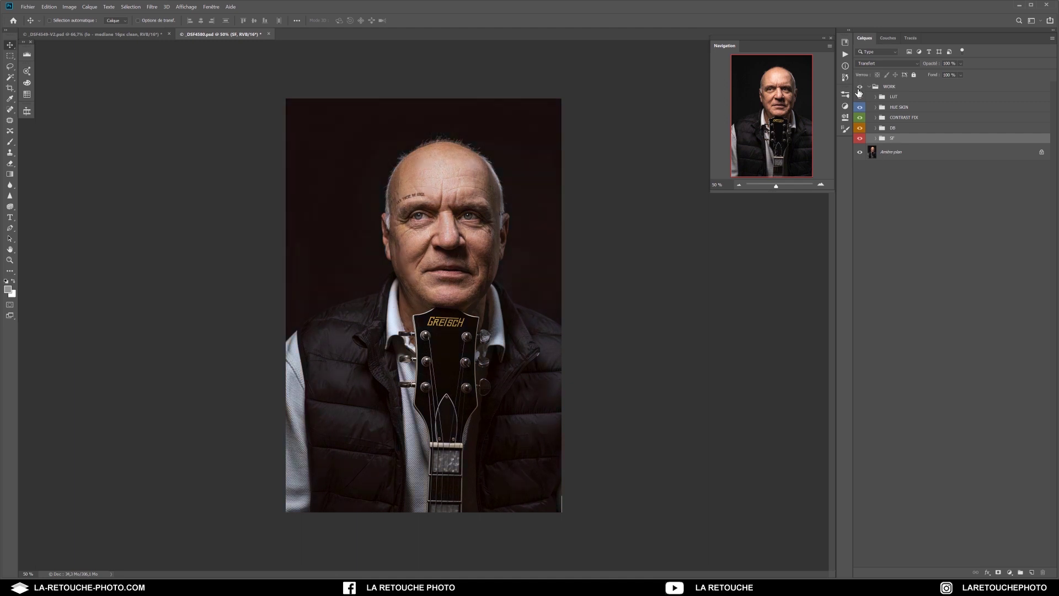
{"action": "left_click", "coordinate": [821, 186]}
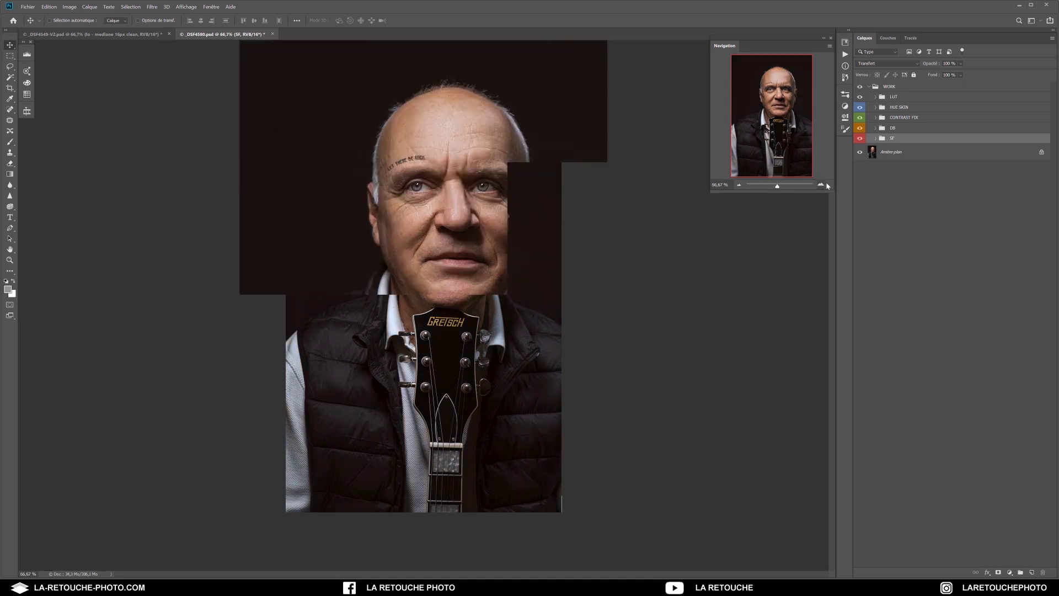
{"action": "left_click", "coordinate": [820, 186]}
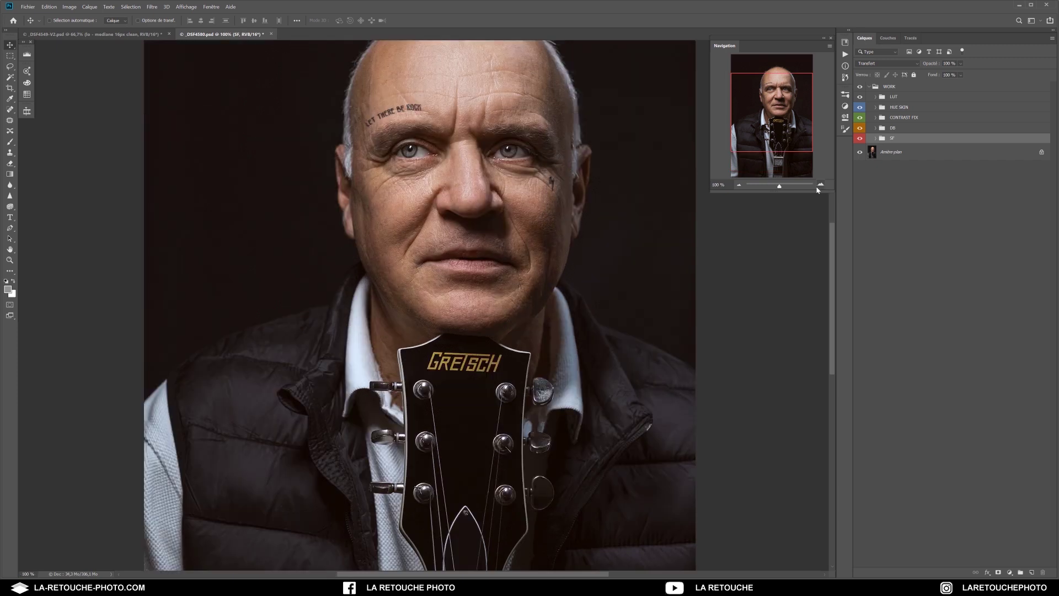
{"action": "left_click_drag", "start_coordinate": [481, 168], "coordinate": [420, 290]}
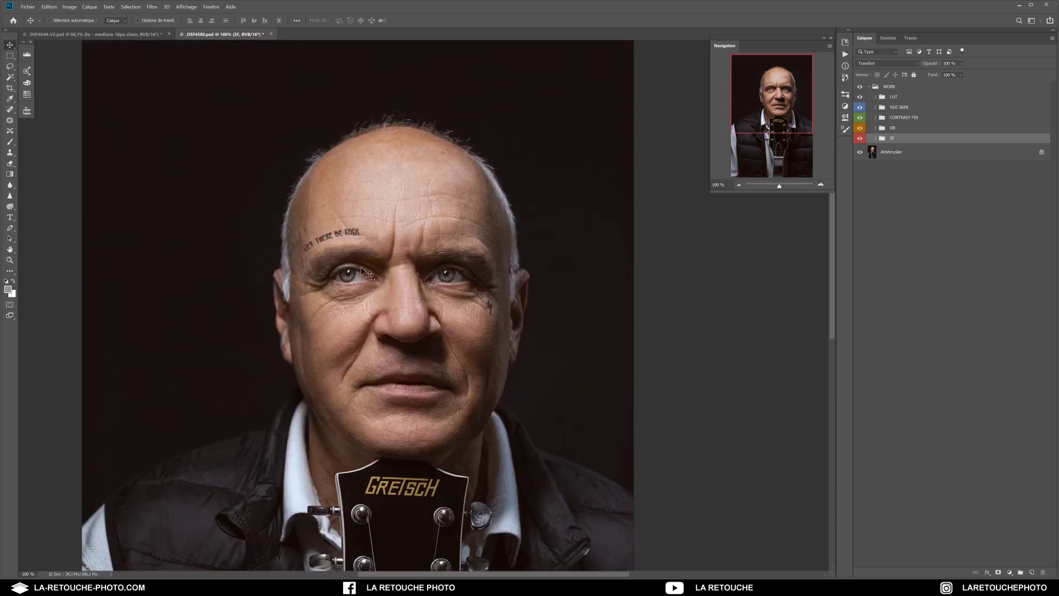
{"action": "left_click", "coordinate": [821, 186]}
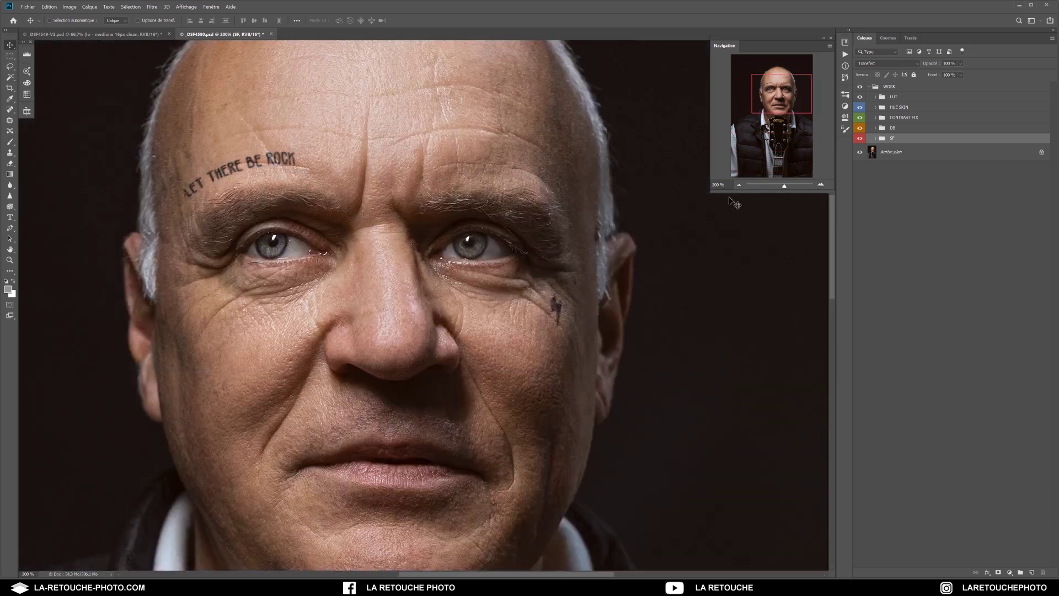
{"action": "left_click_drag", "start_coordinate": [390, 194], "coordinate": [393, 340]}
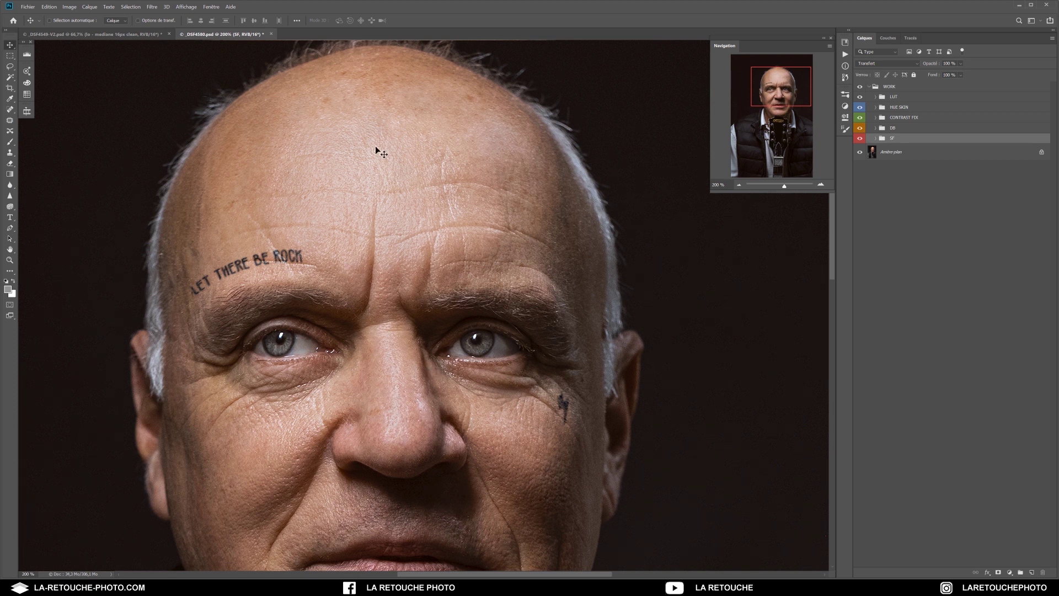
Compare the face at 100% before and after retouching by hiding and showing the WORK group.
{"action": "left_click", "coordinate": [737, 186]}
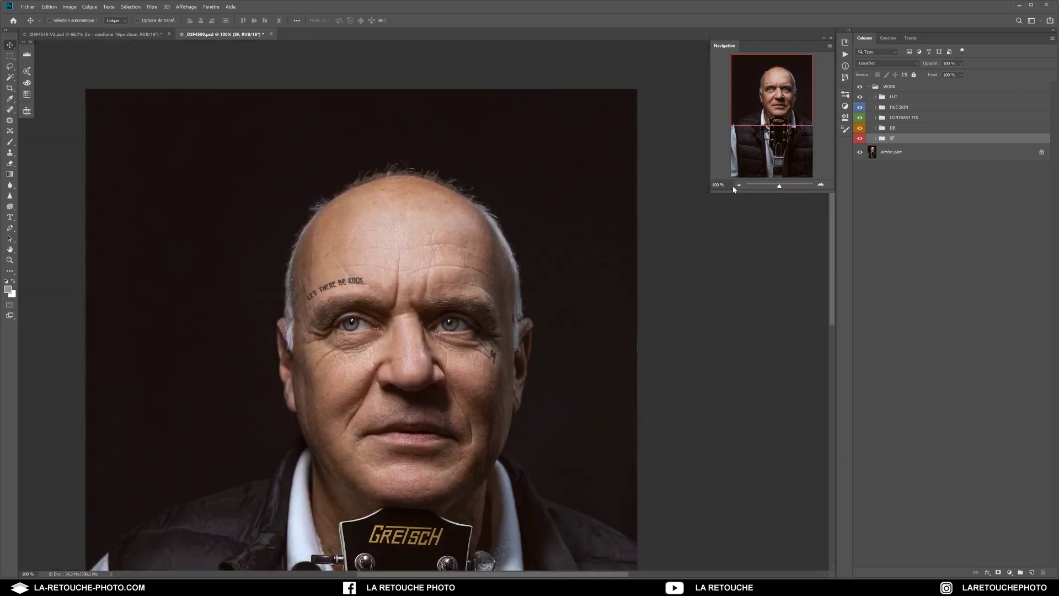
{"action": "scroll", "coordinate": [436, 355], "scroll_direction": "down", "scroll_amount": 2}
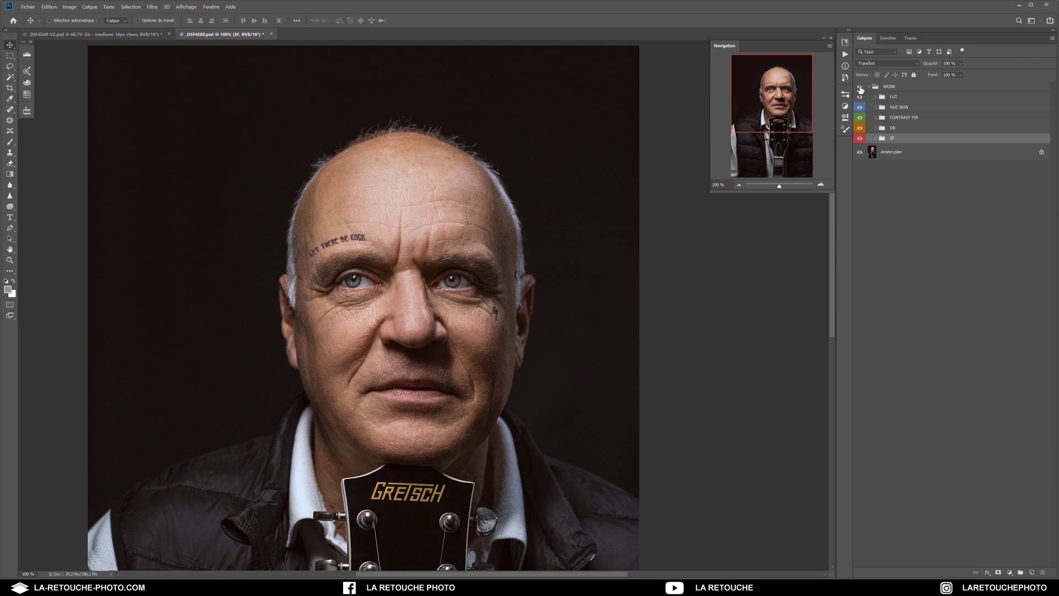
{"action": "left_click", "coordinate": [860, 87]}
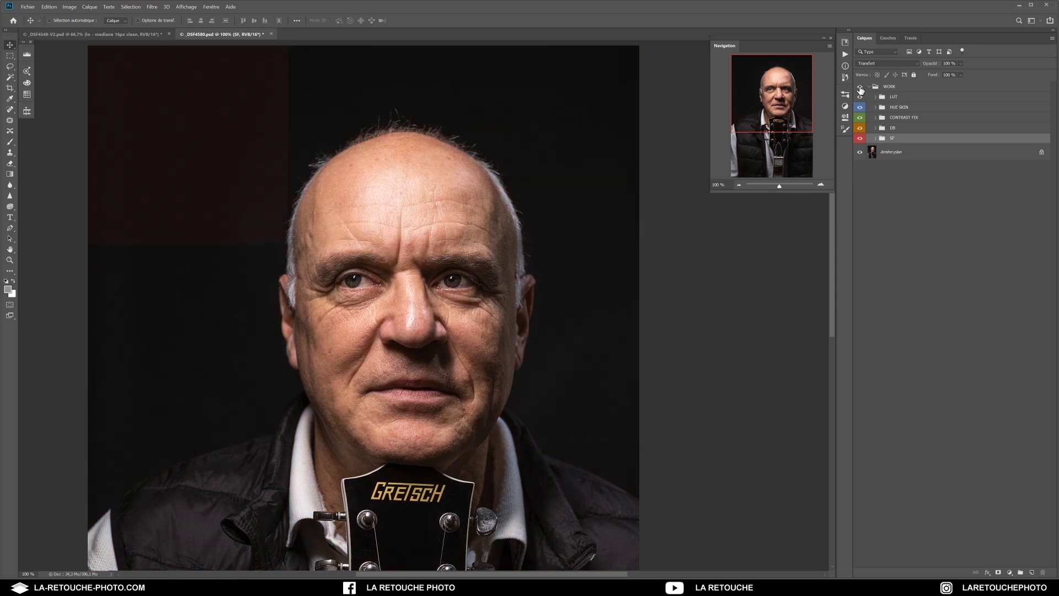
{"action": "left_click", "coordinate": [859, 87]}
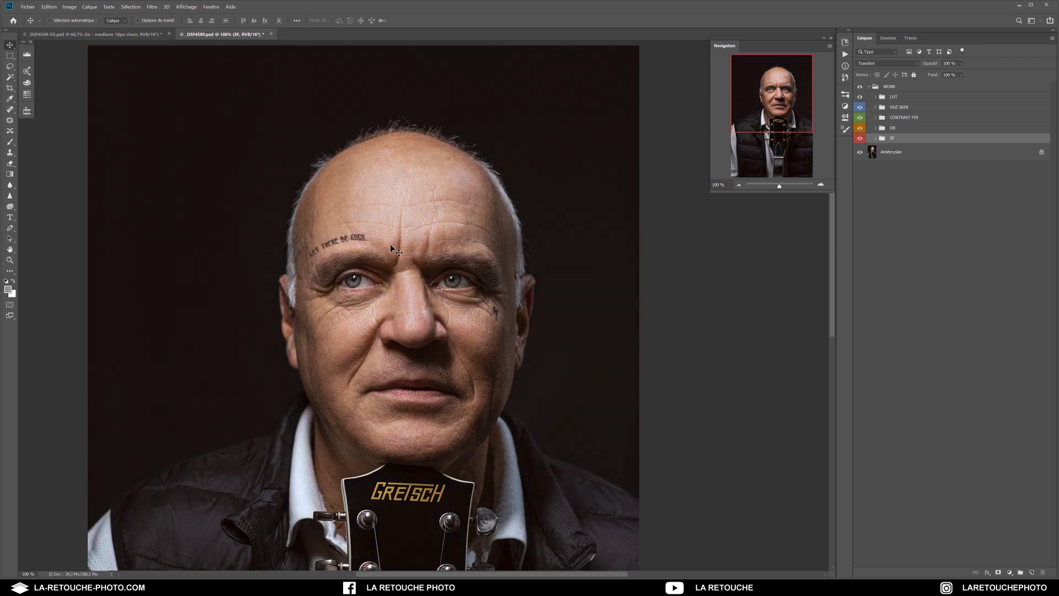
{"action": "left_click", "coordinate": [740, 186]}
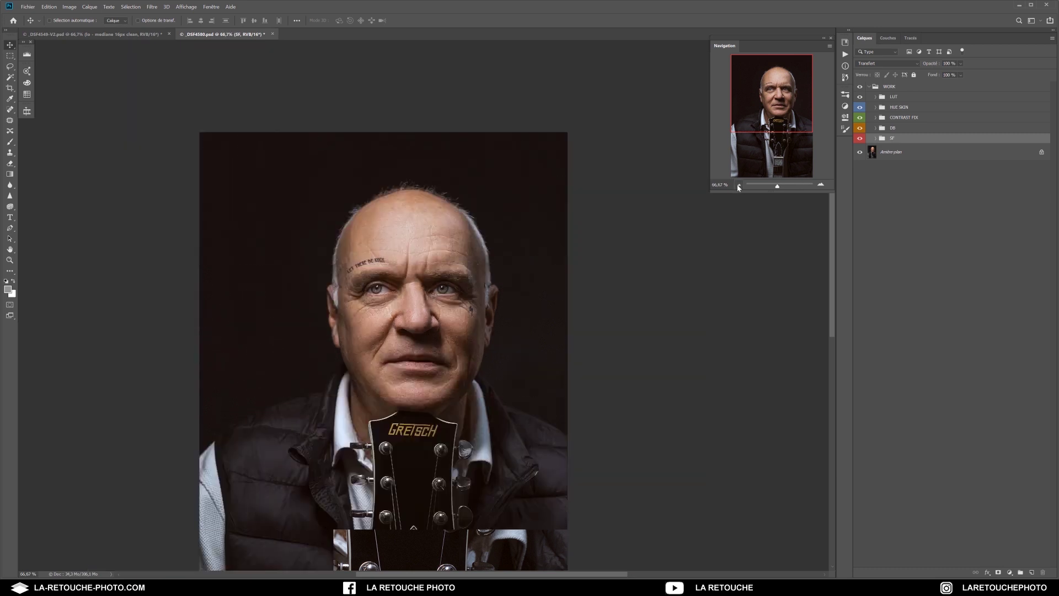